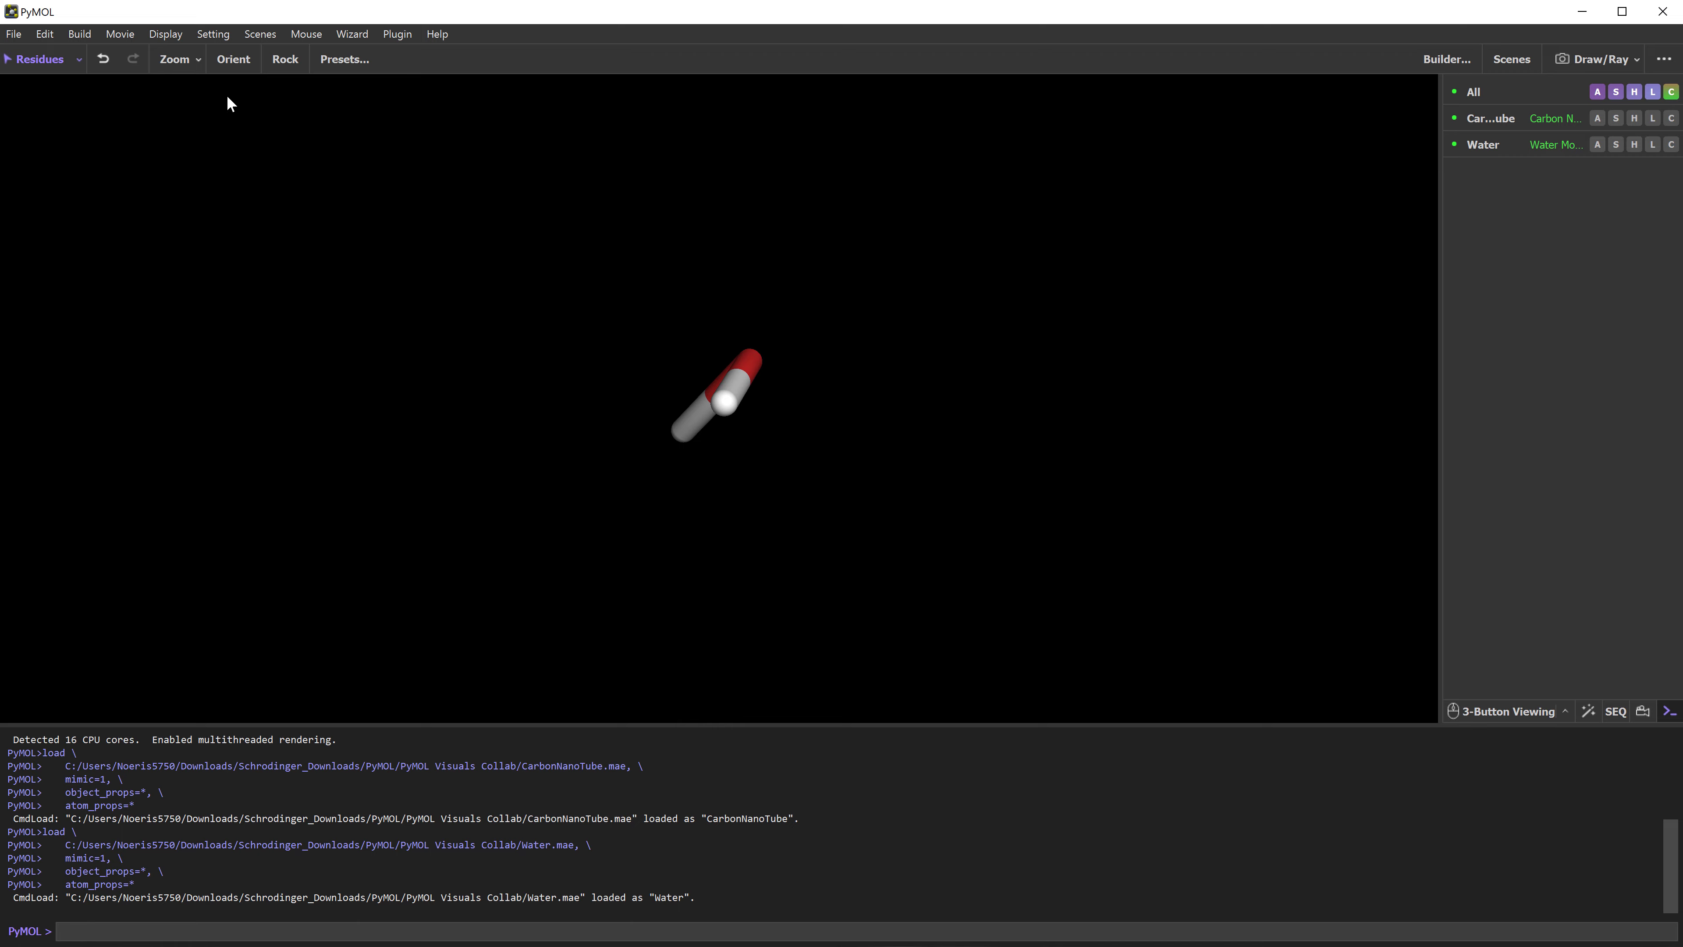
Frame the carbon nanotube lengthwise with the water molecule at one end, and open the movie timeline with extra height
left_click(175, 59)
left_click(184, 83)
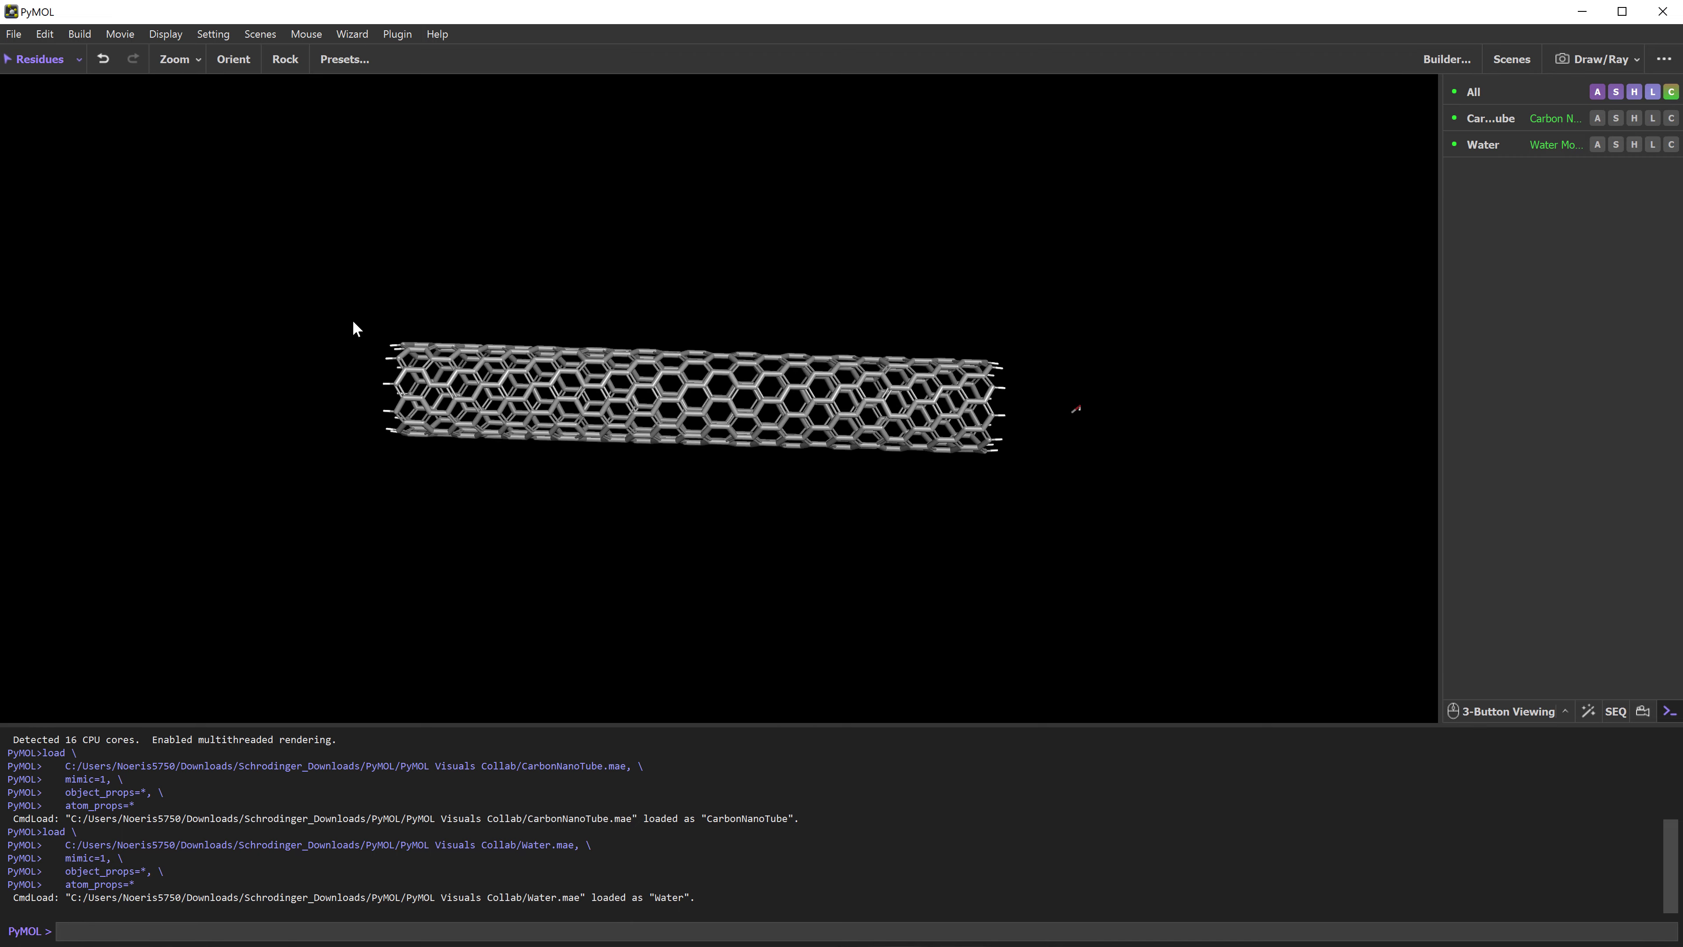
left_click_drag(648, 403, 986, 361)
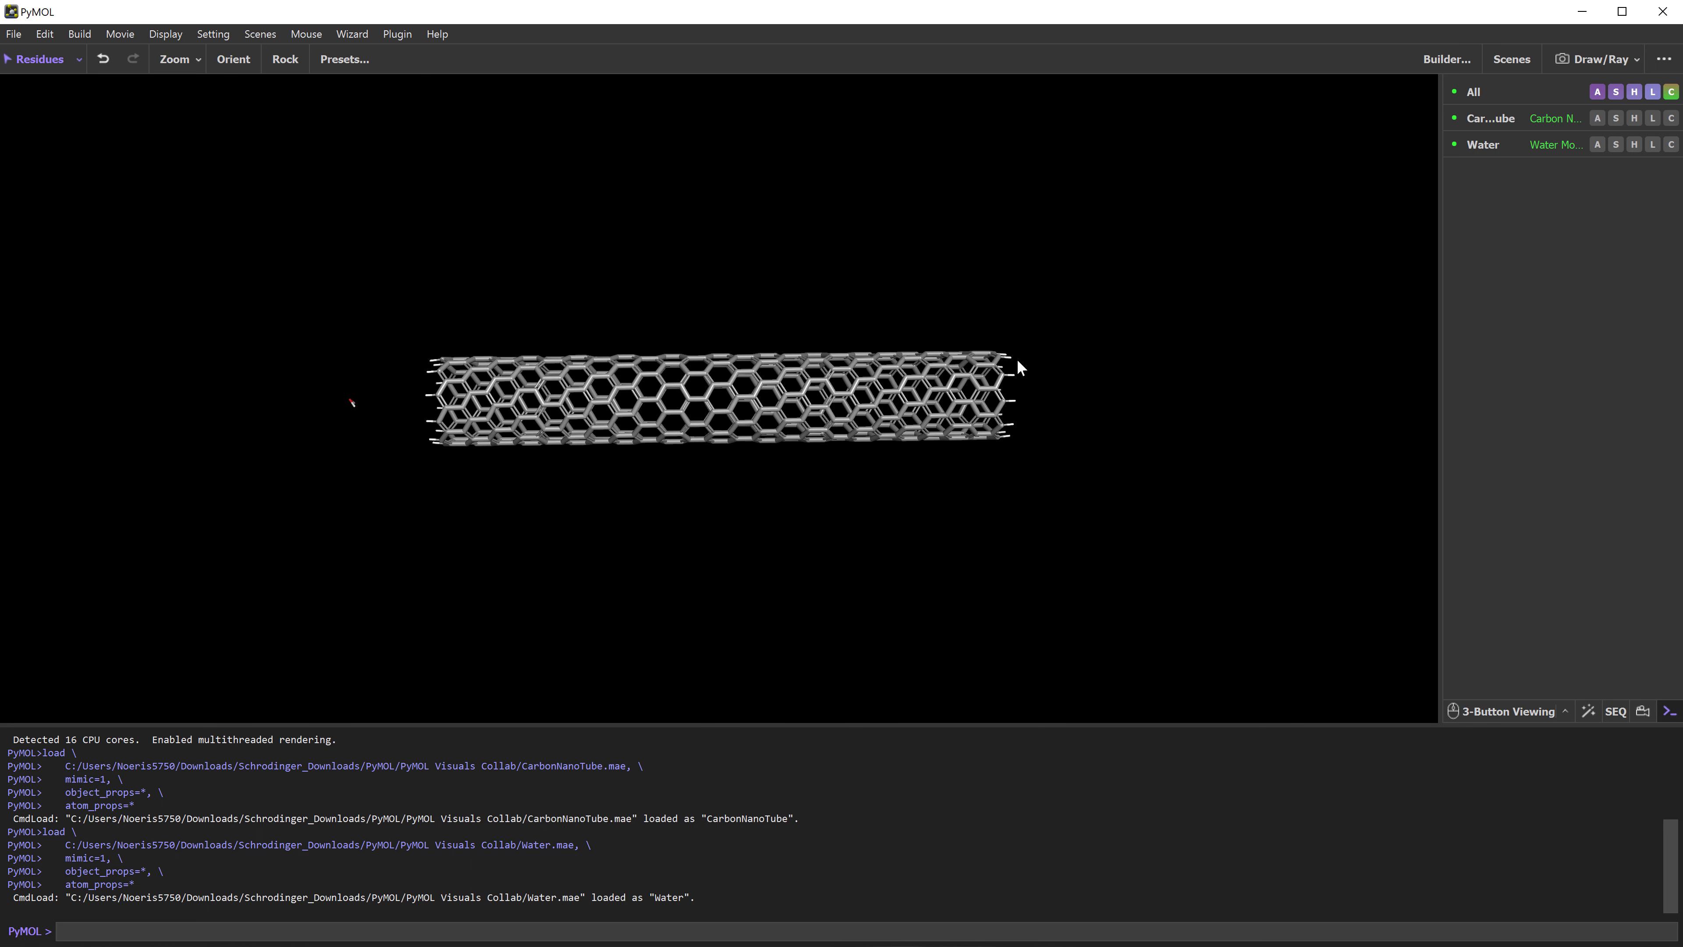
right_click_drag(1016, 359, 1116, 475)
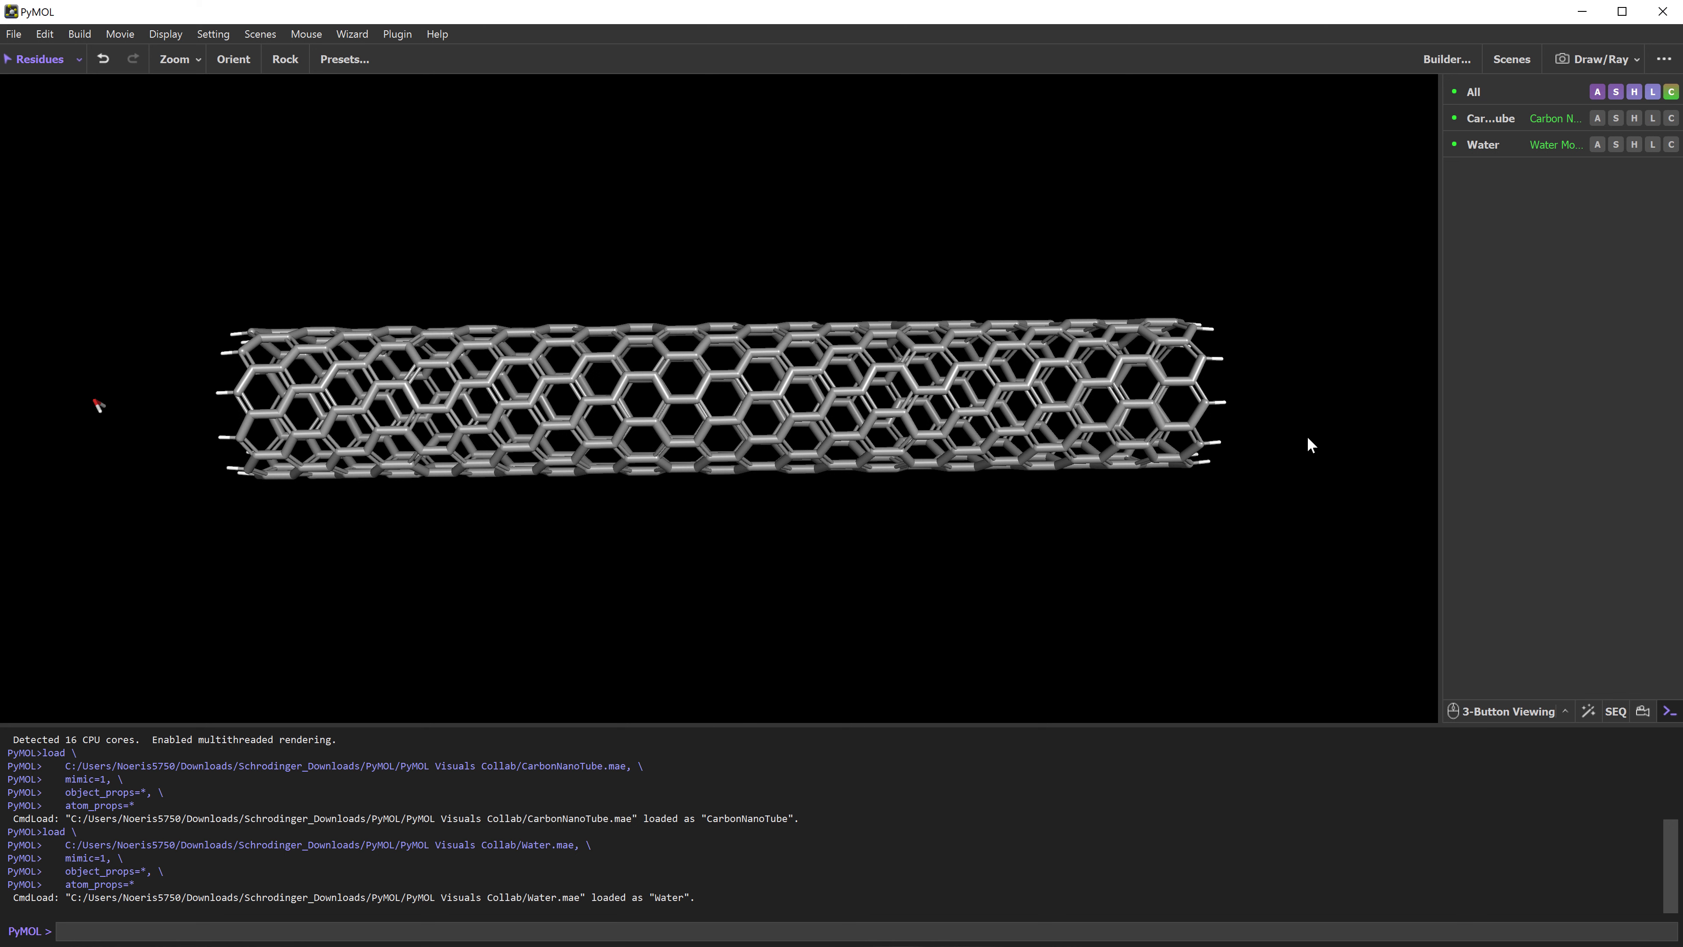
left_click(1643, 712)
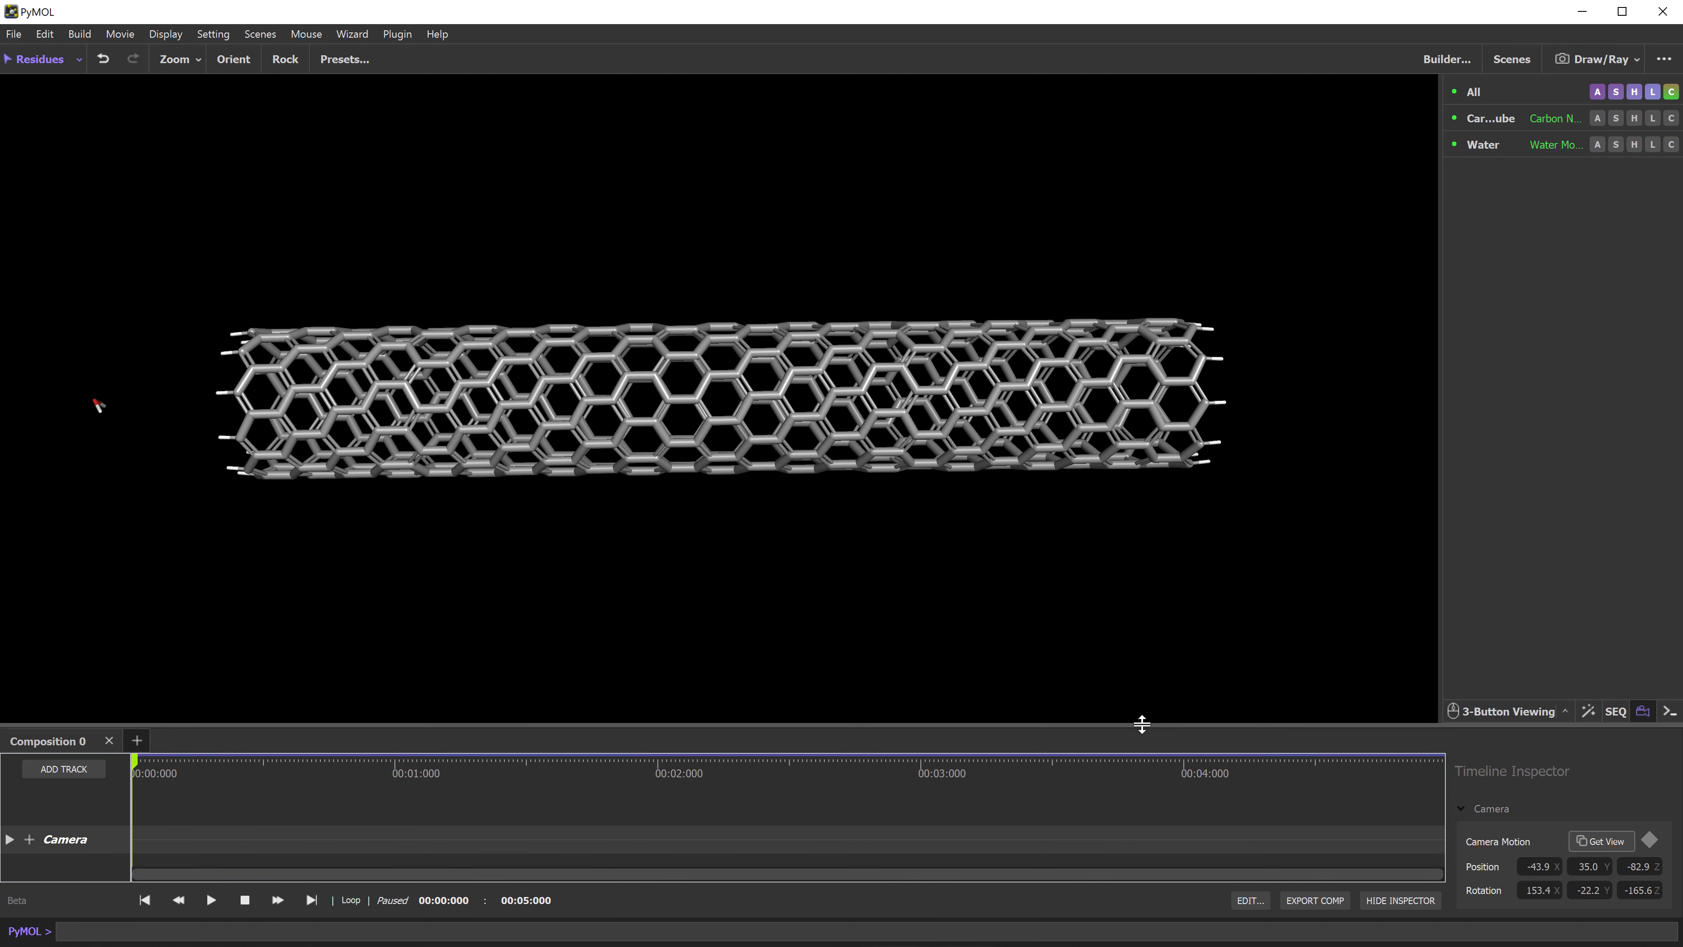
left_click_drag(1142, 724, 1142, 650)
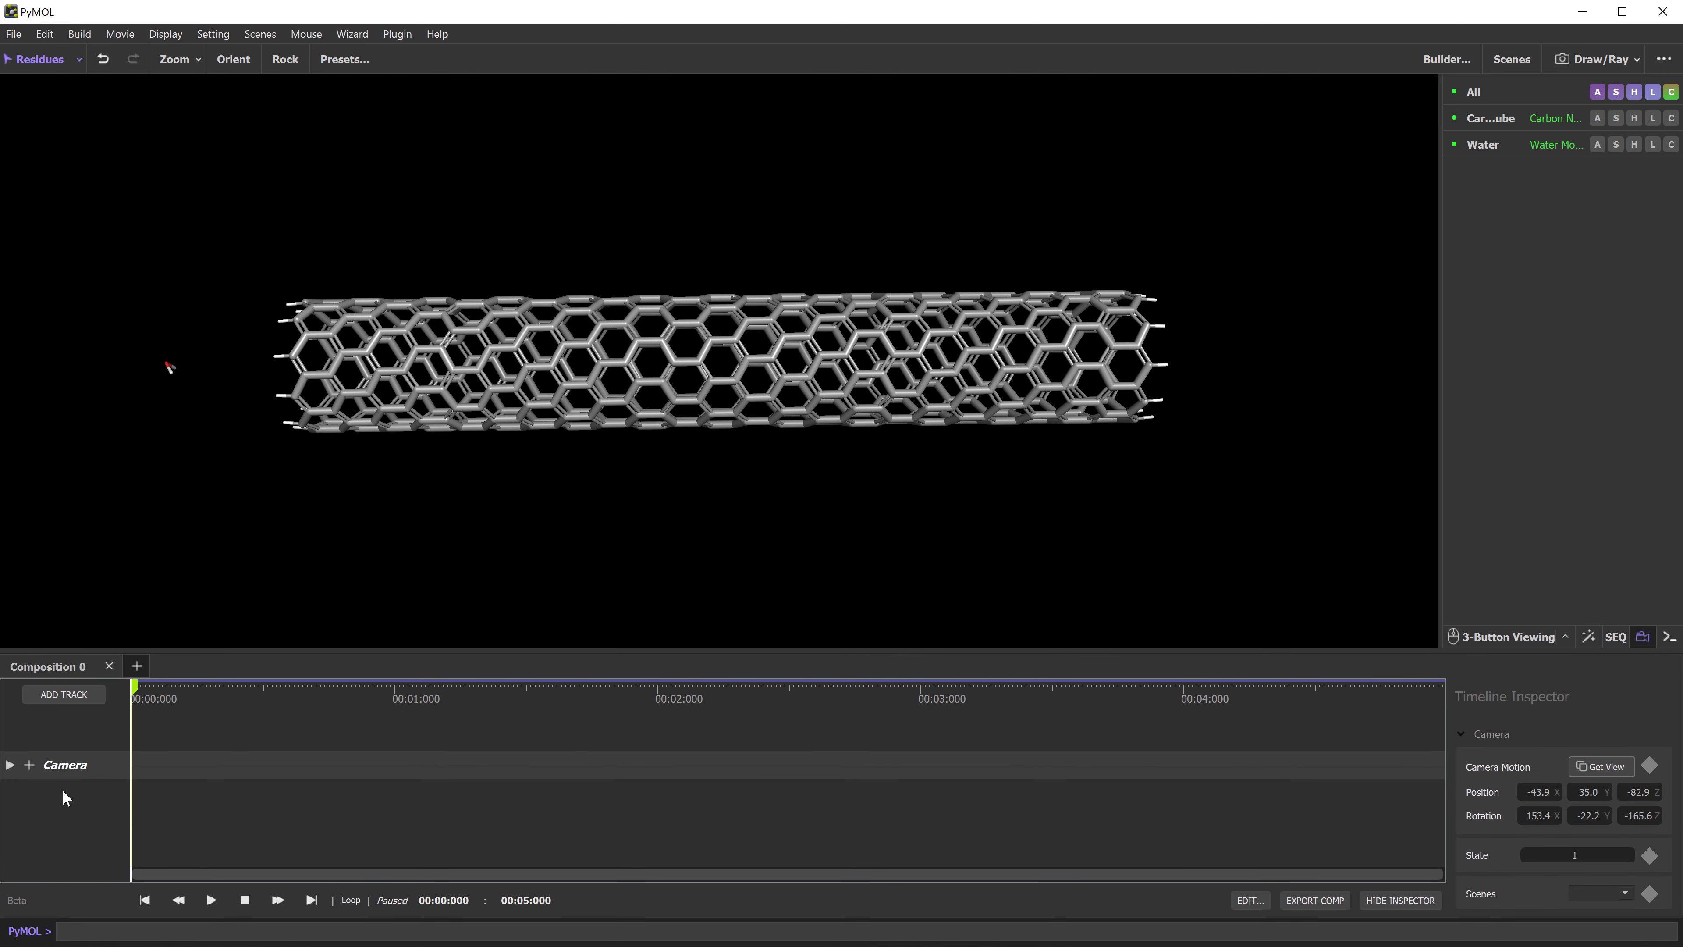
Add a timeline track for Water and store an object-motion keyframe at 00:00:000 on its Transform subtrack
left_click(77, 695)
mouse_move(135, 729)
left_click(208, 768)
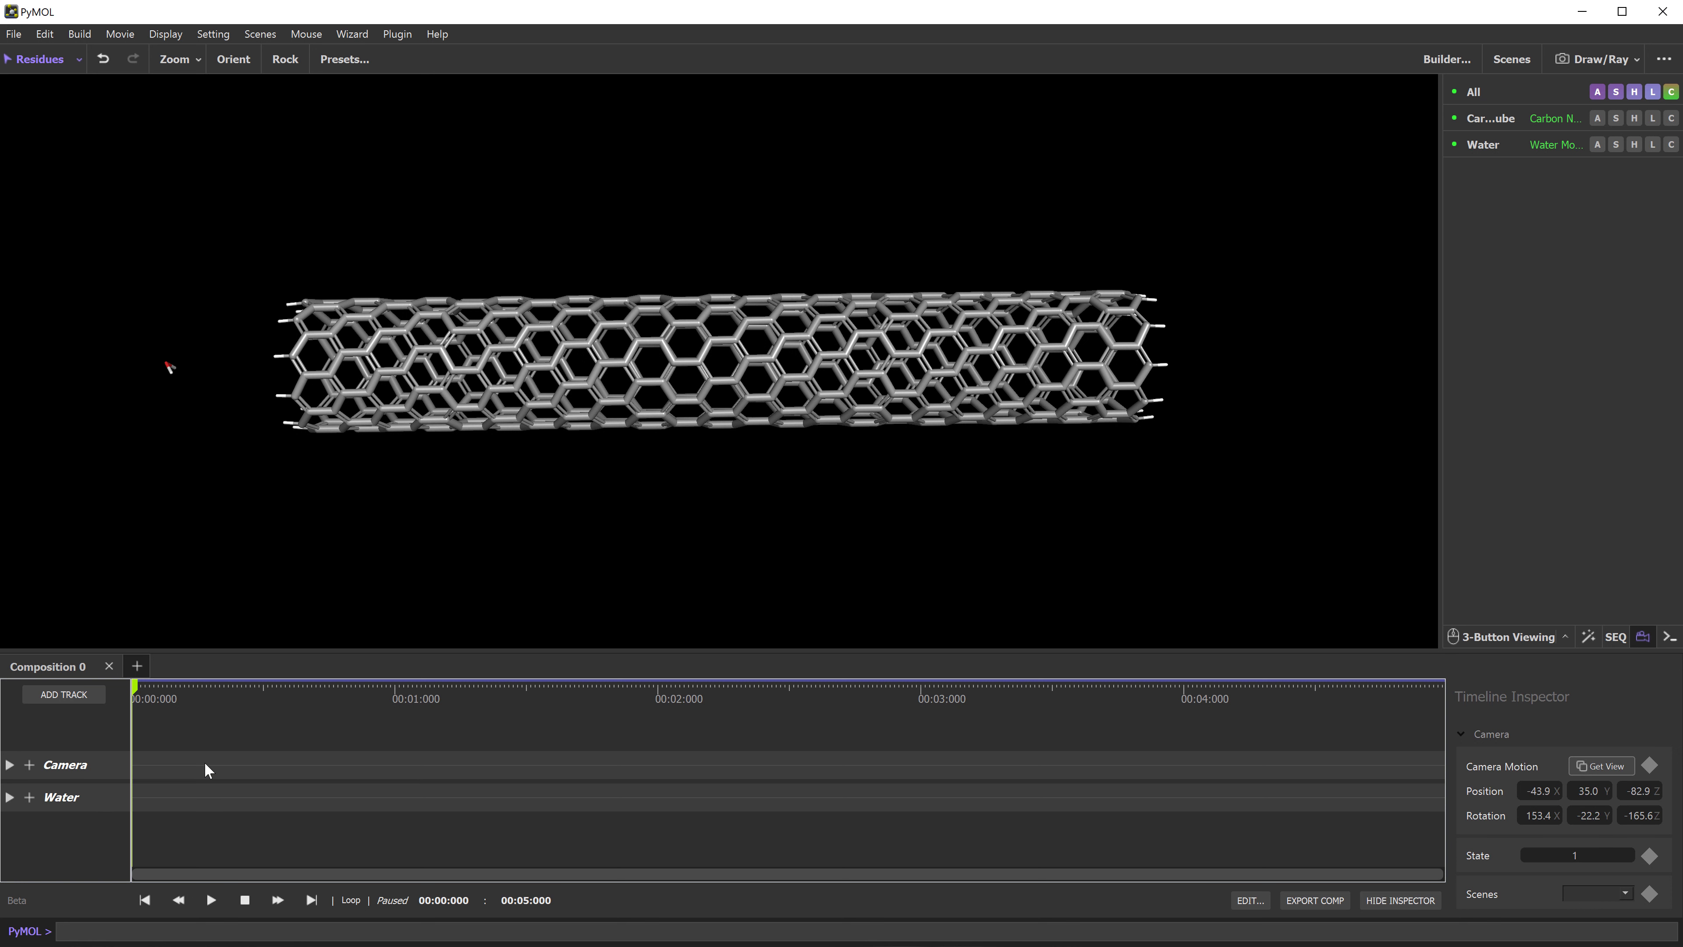
left_click(11, 799)
left_click(46, 828)
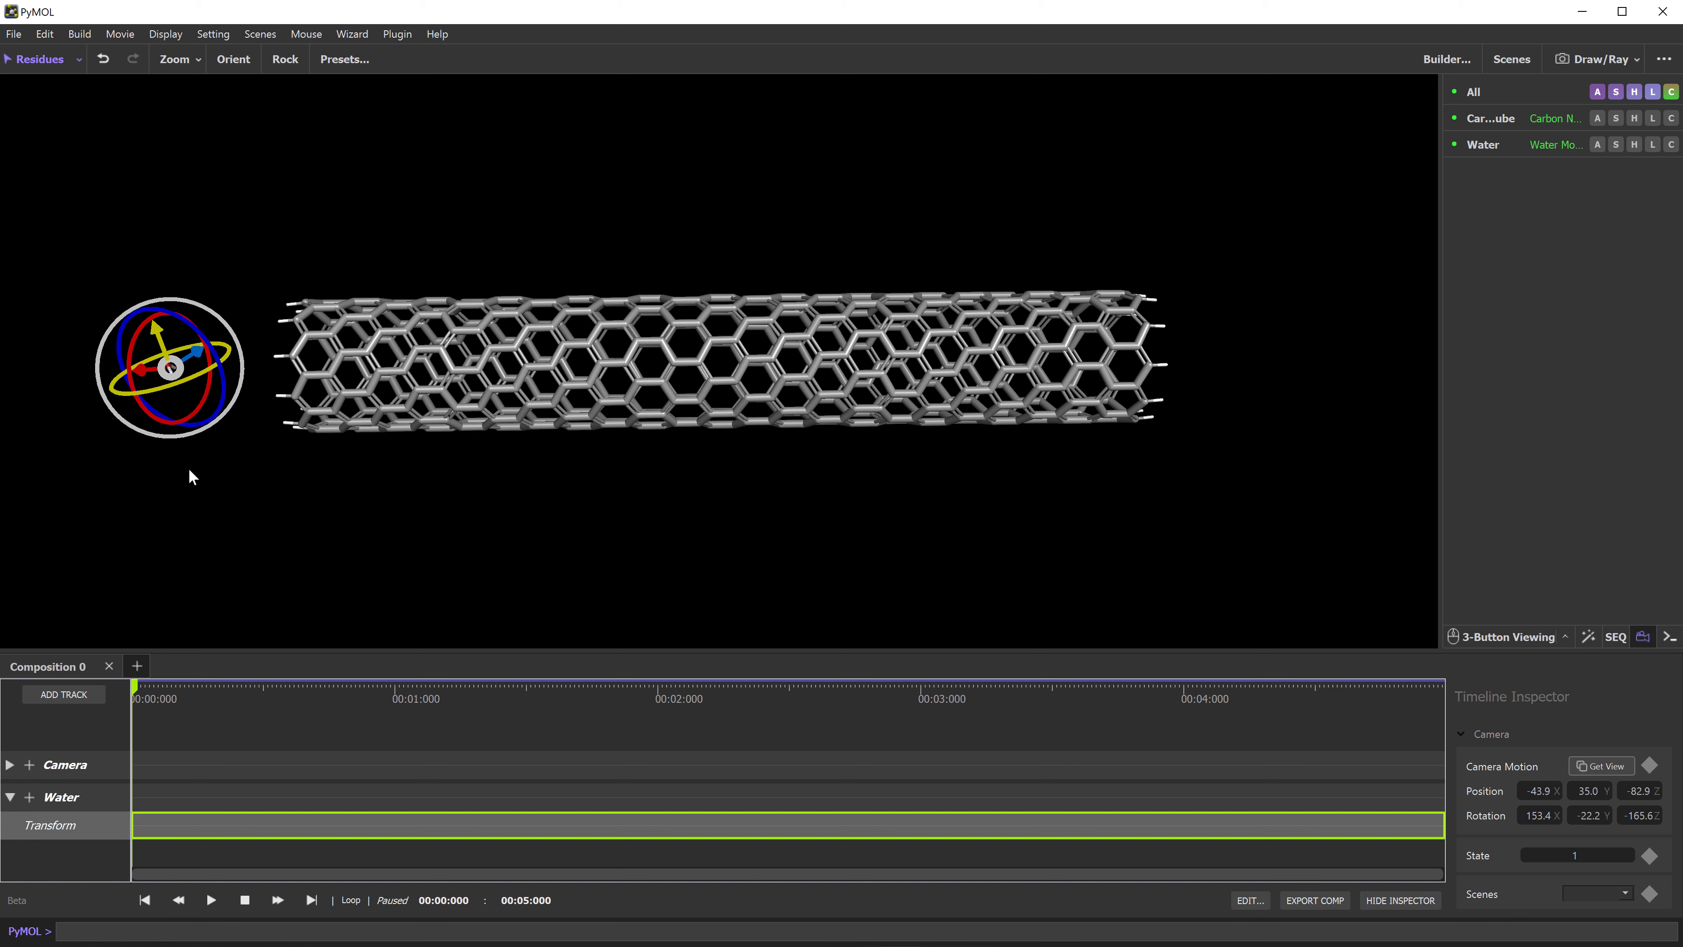
scroll(1520, 755, "down", 2)
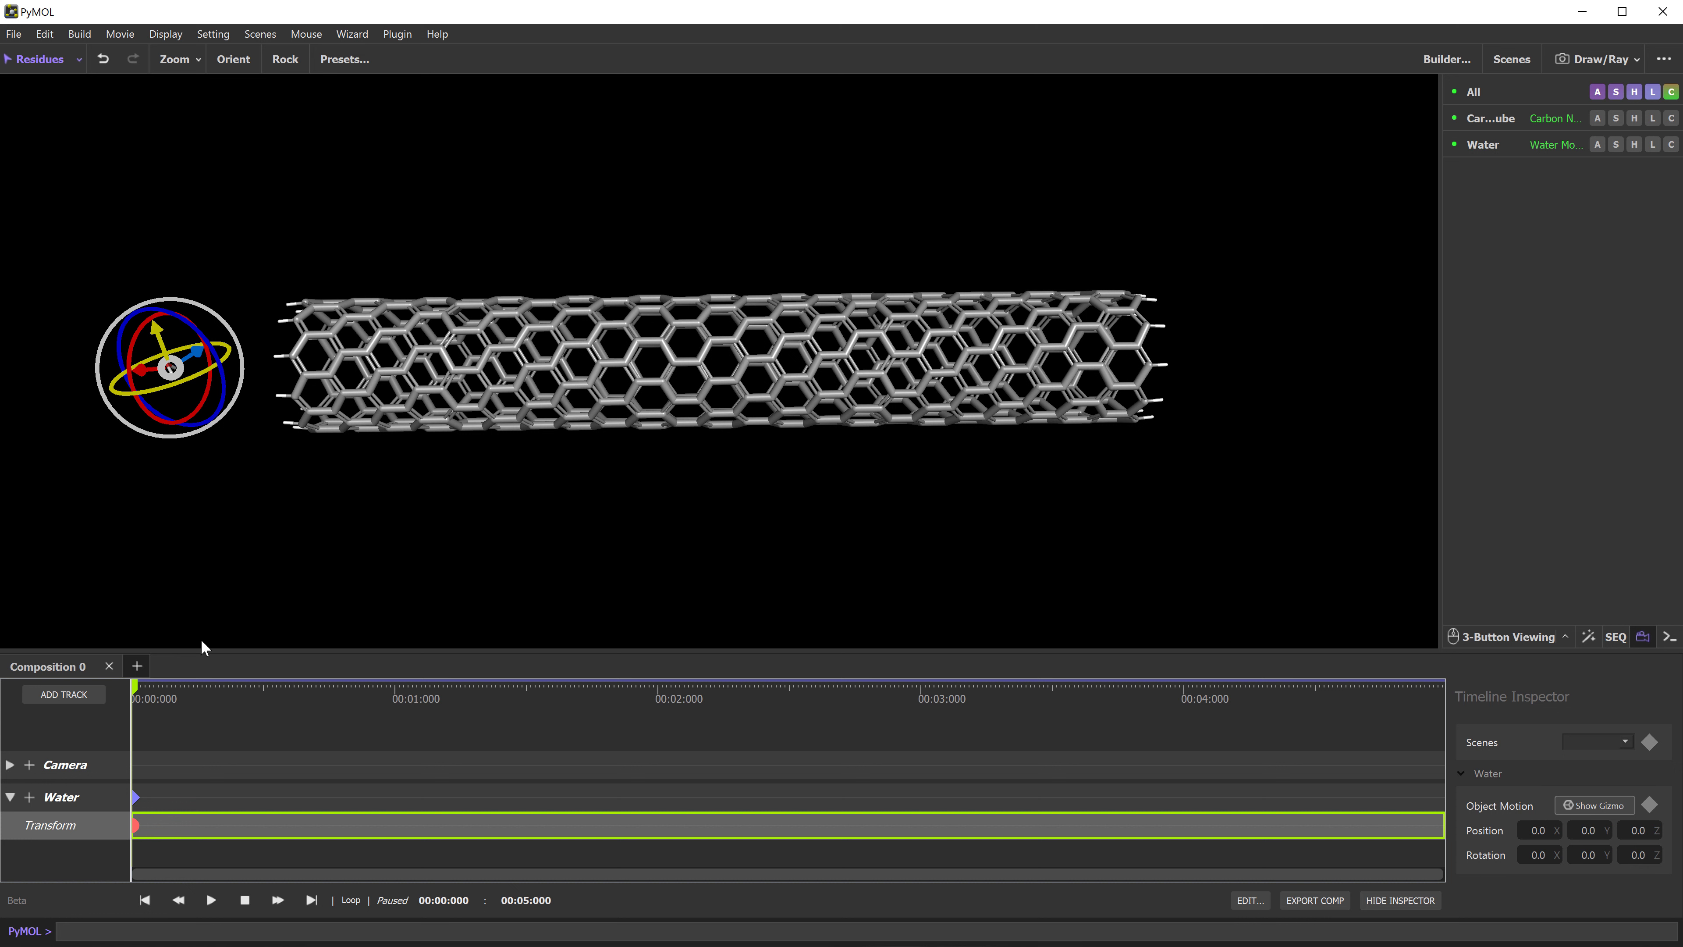
At 00:04:000, move the water molecule past the nanotube's opposite end and rotate it to about -180, -41.4, 55.6
left_click_drag(680, 698, 1188, 696)
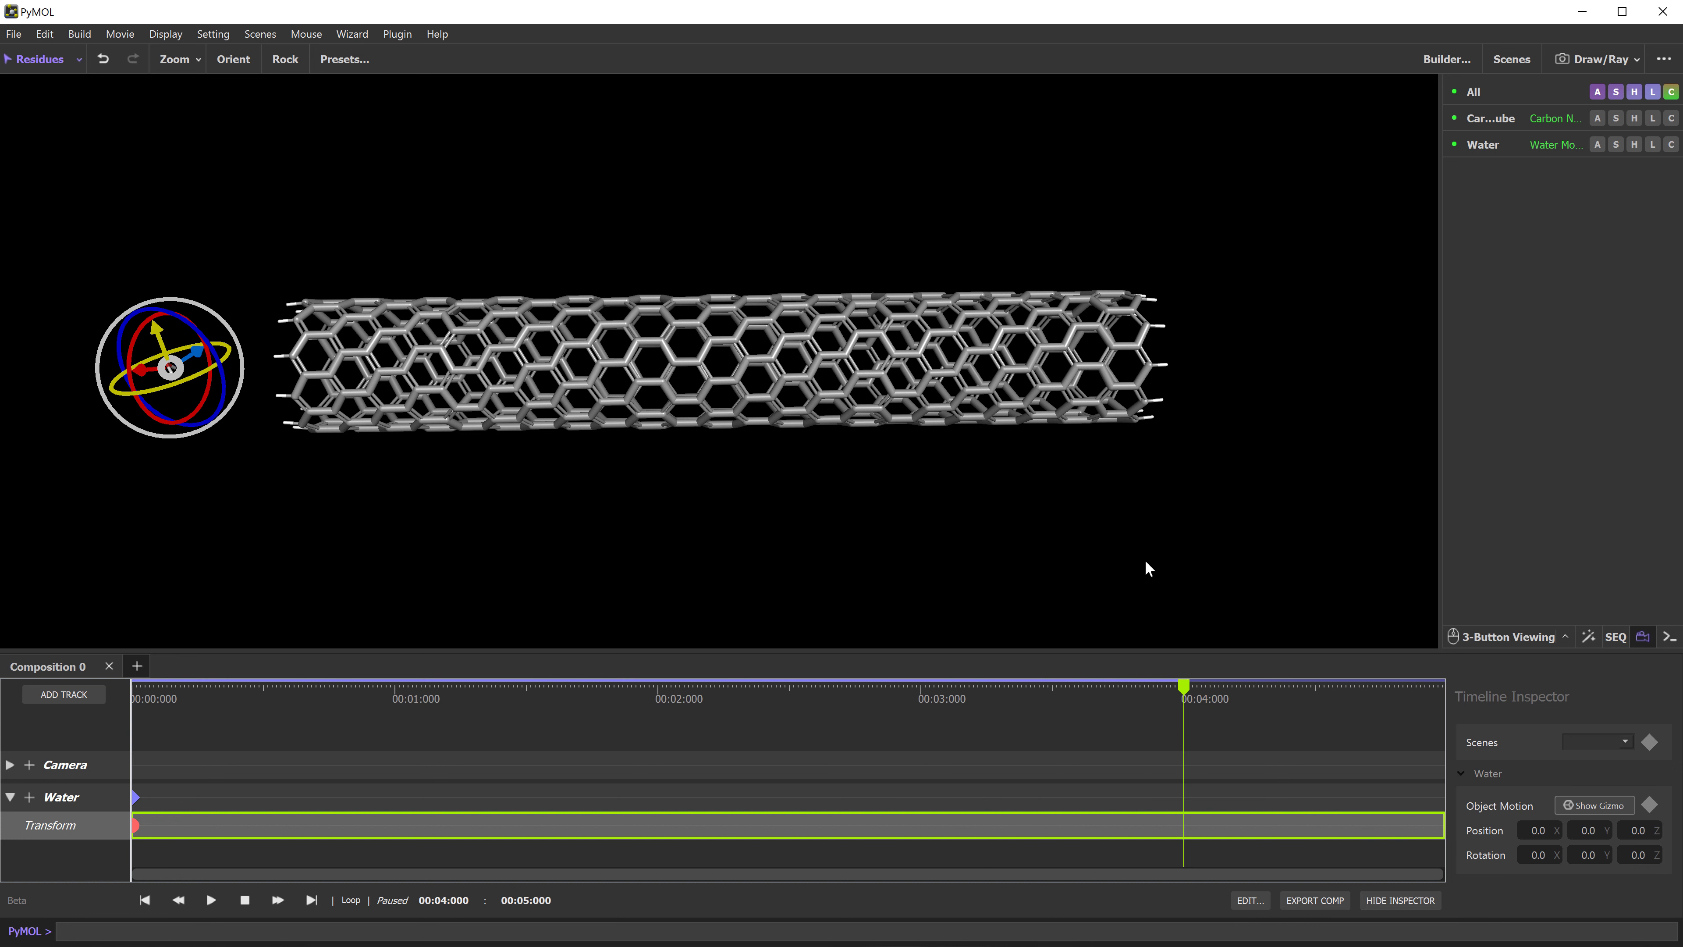
left_click_drag(175, 374, 1223, 359)
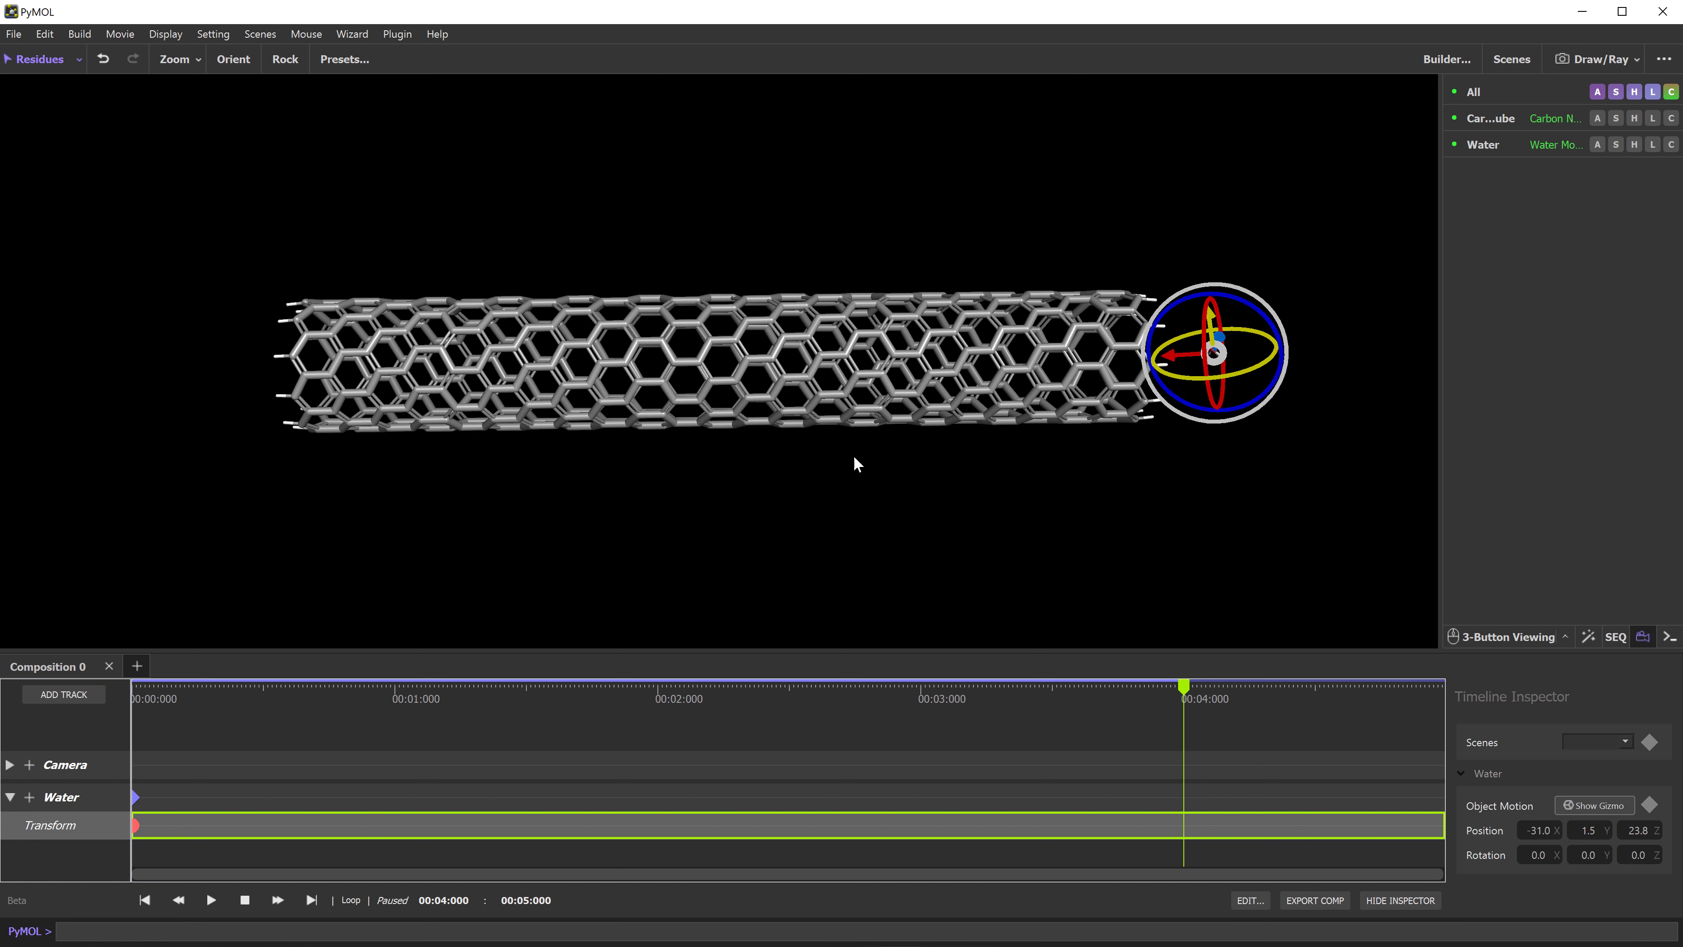
left_click_drag(1269, 327, 1219, 461)
left_click_drag(1225, 377, 1330, 296)
Centre the water molecule in the nanotube opening at about -30.6, 1.1, 24.7 and store an object-motion keyframe at 00:04:000
left_click_drag(721, 490, 537, 350)
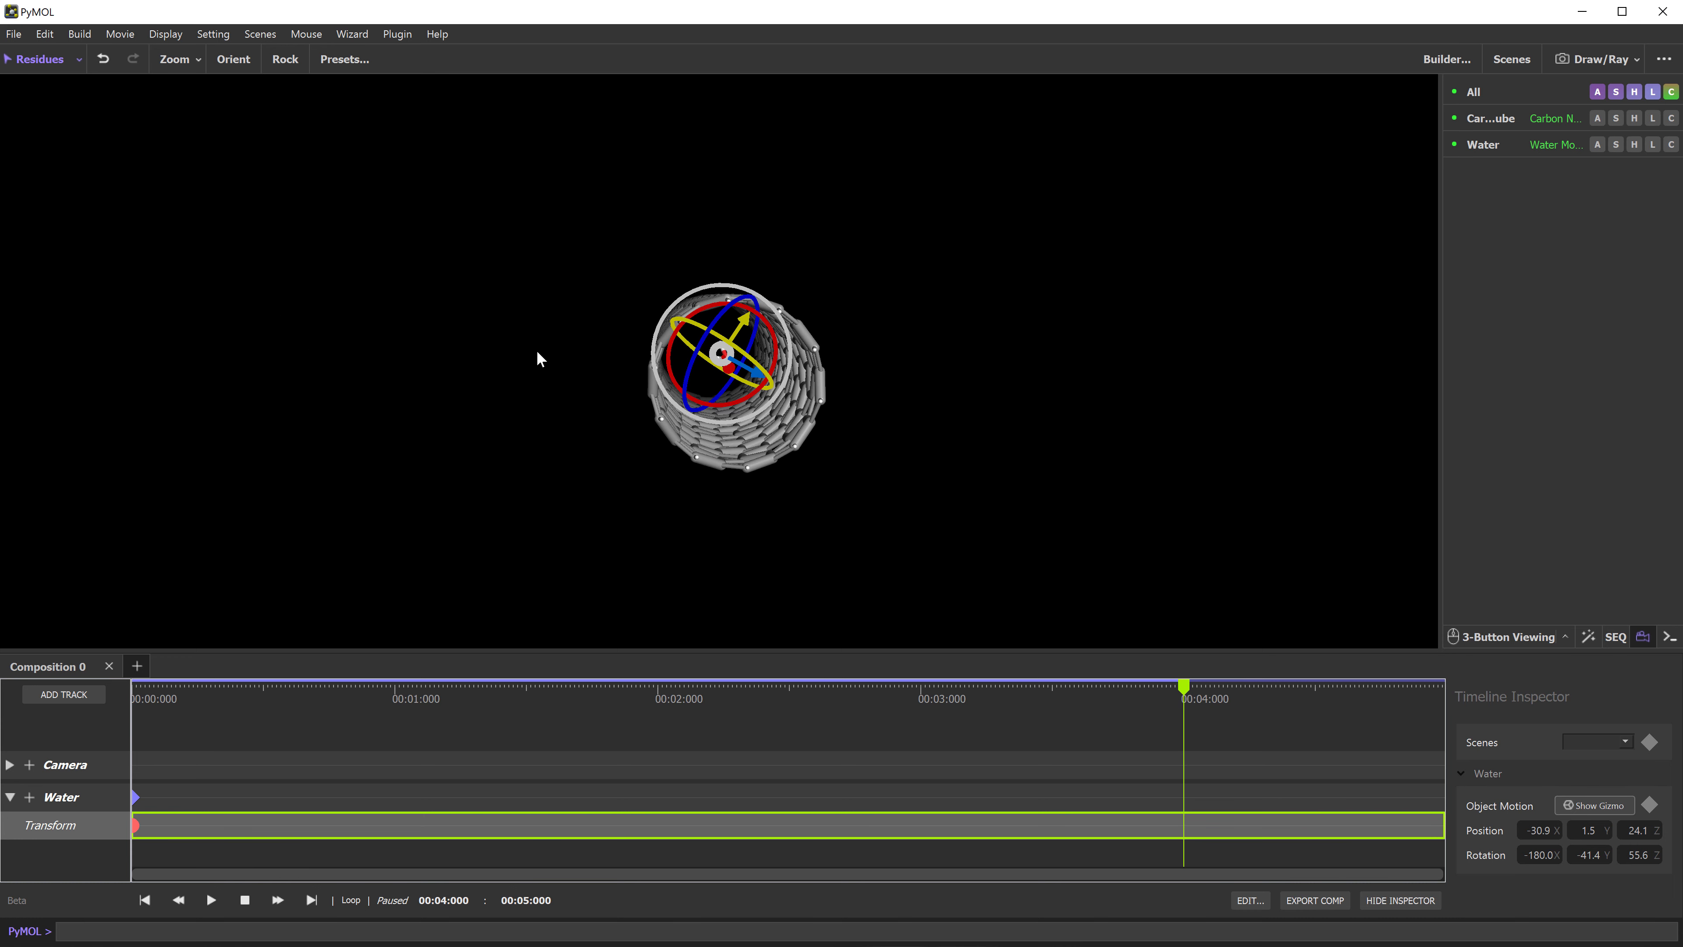
left_click_drag(719, 369, 732, 399)
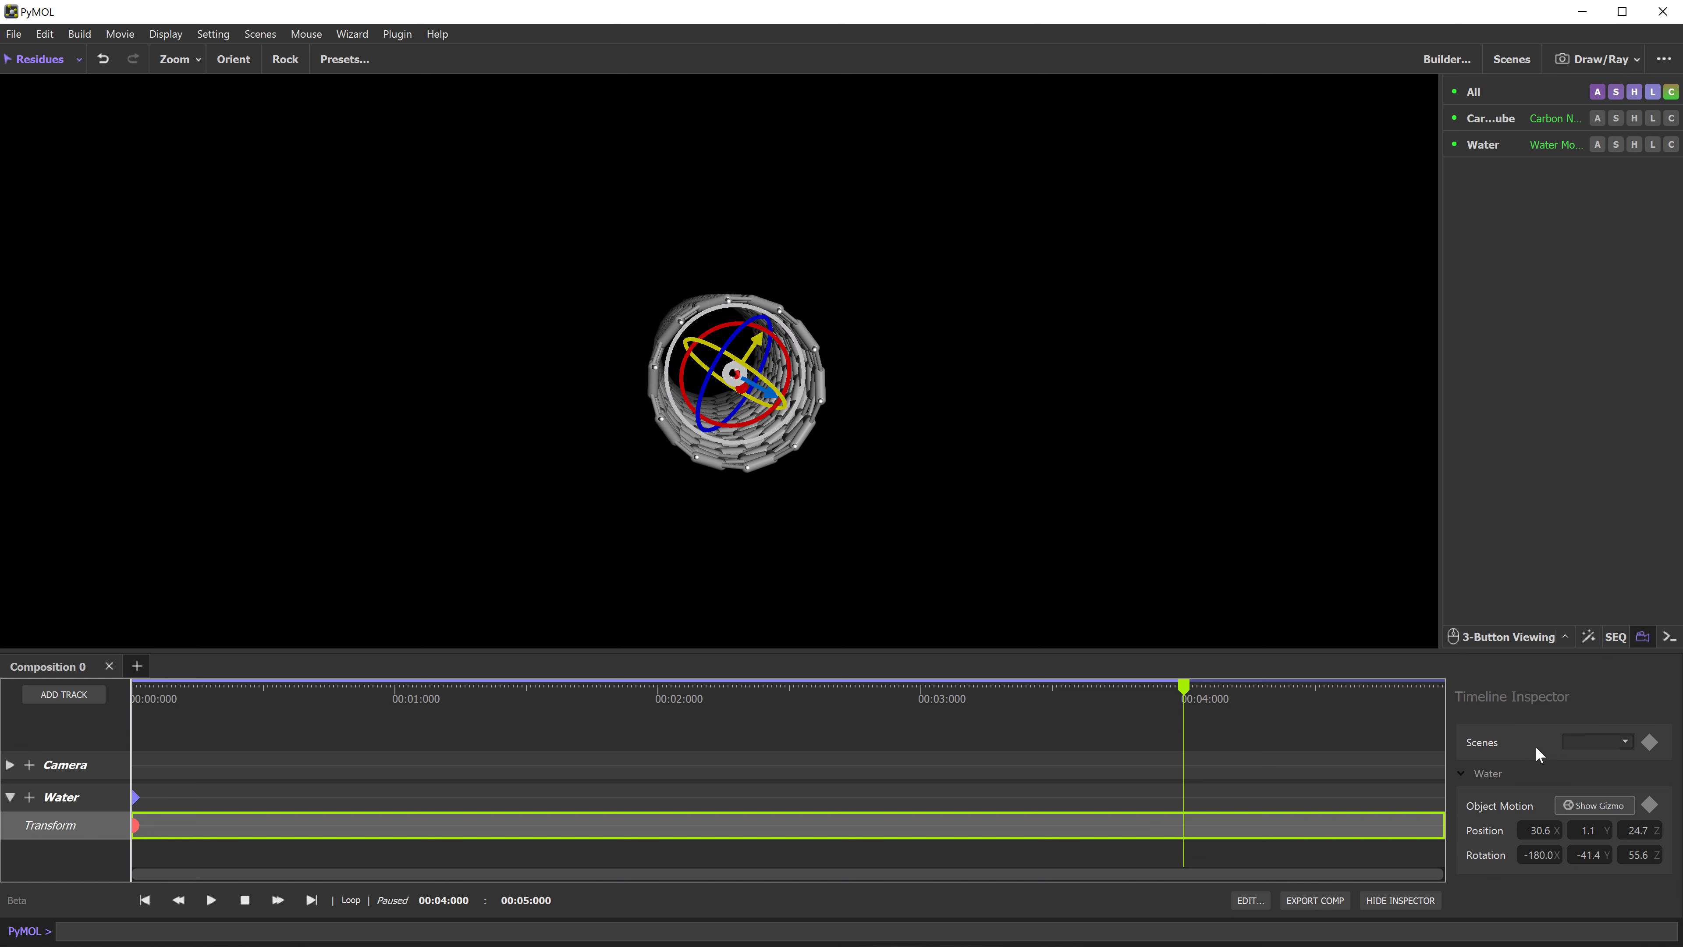
left_click(1649, 806)
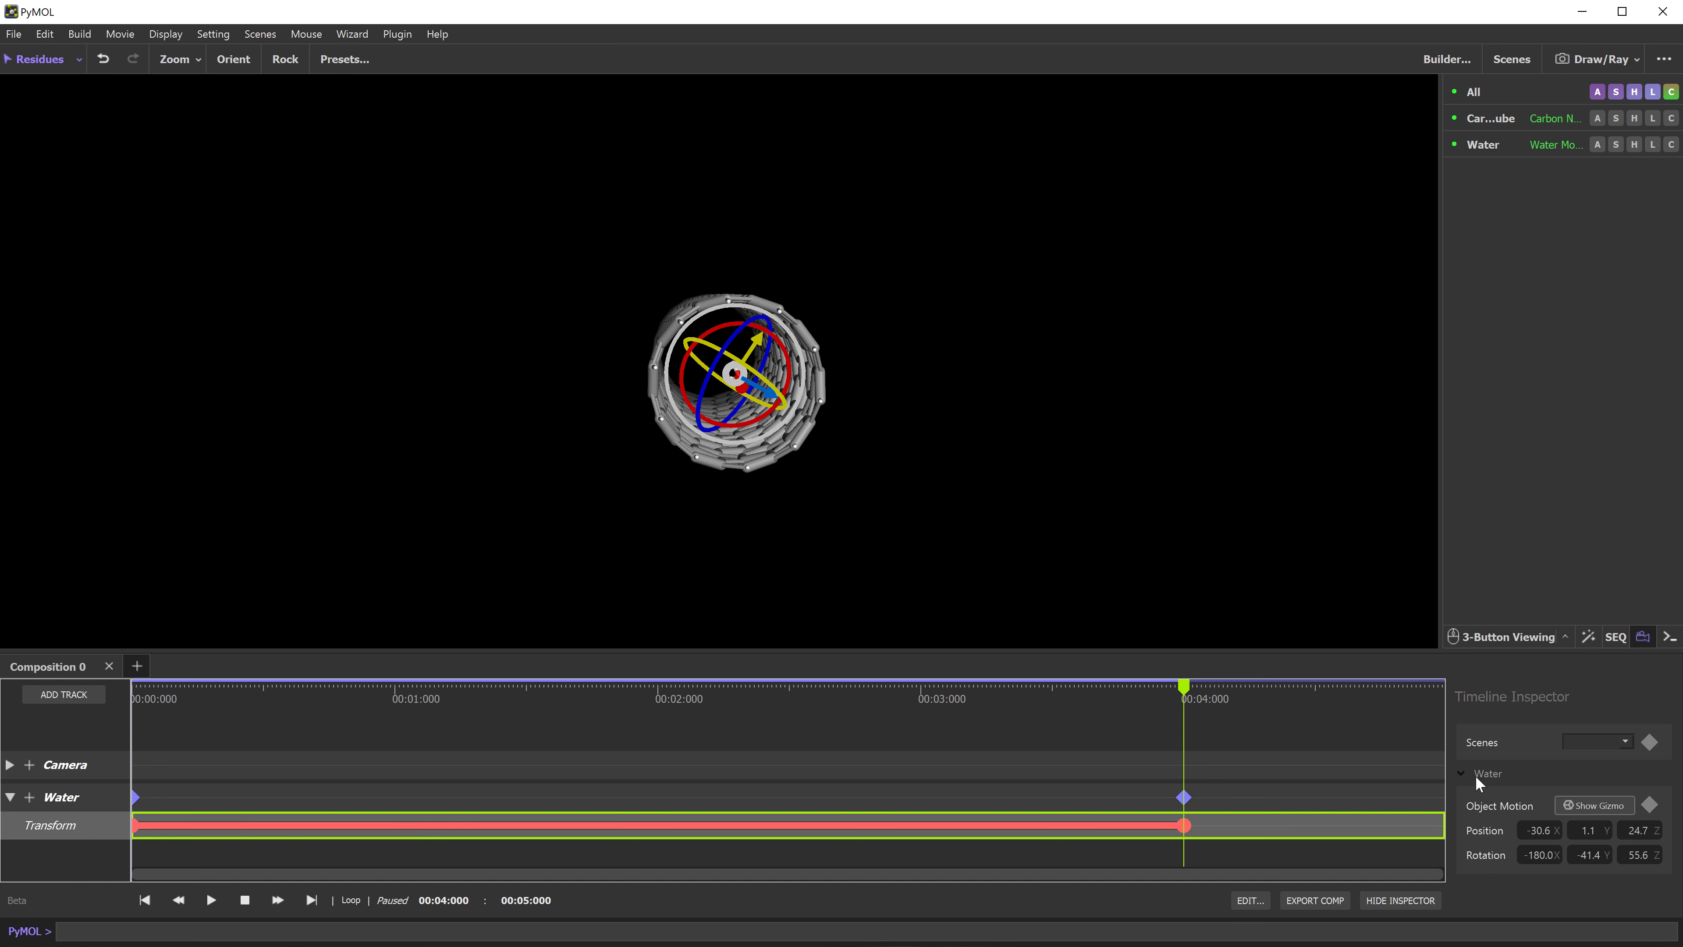
Check the end of the water's motion from the side of the nanotube and hide its transform gizmo
left_click_drag(1184, 691, 1150, 716)
left_click_drag(709, 518, 963, 508)
left_click_drag(1155, 683, 1189, 734)
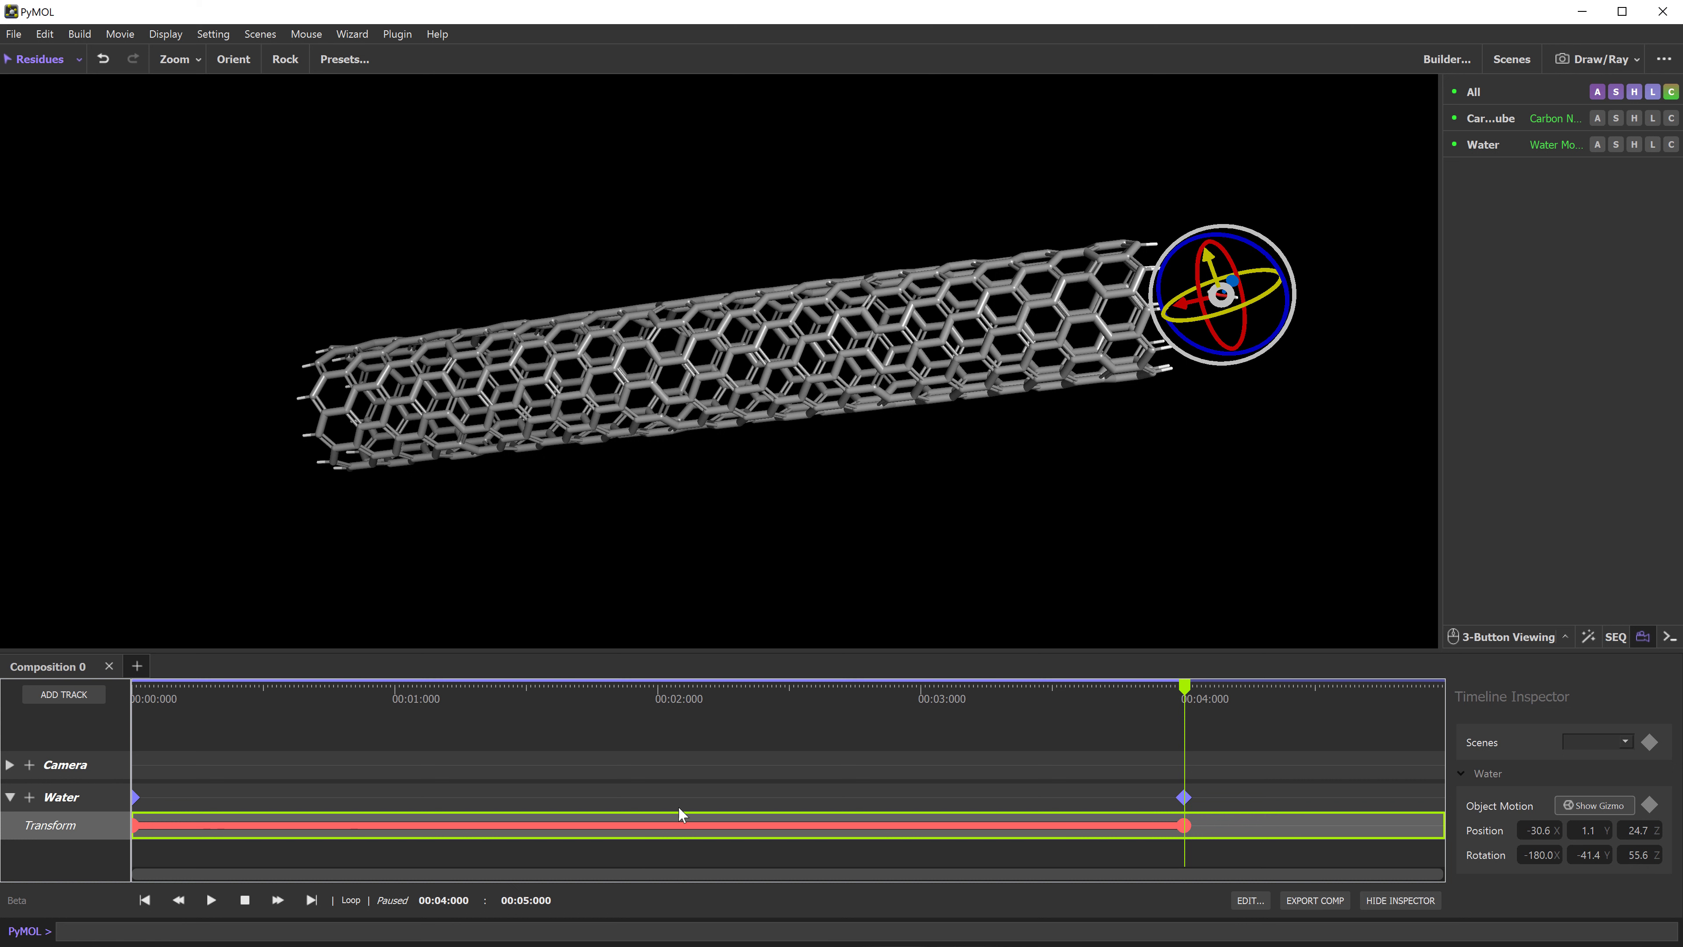
left_click(1601, 803)
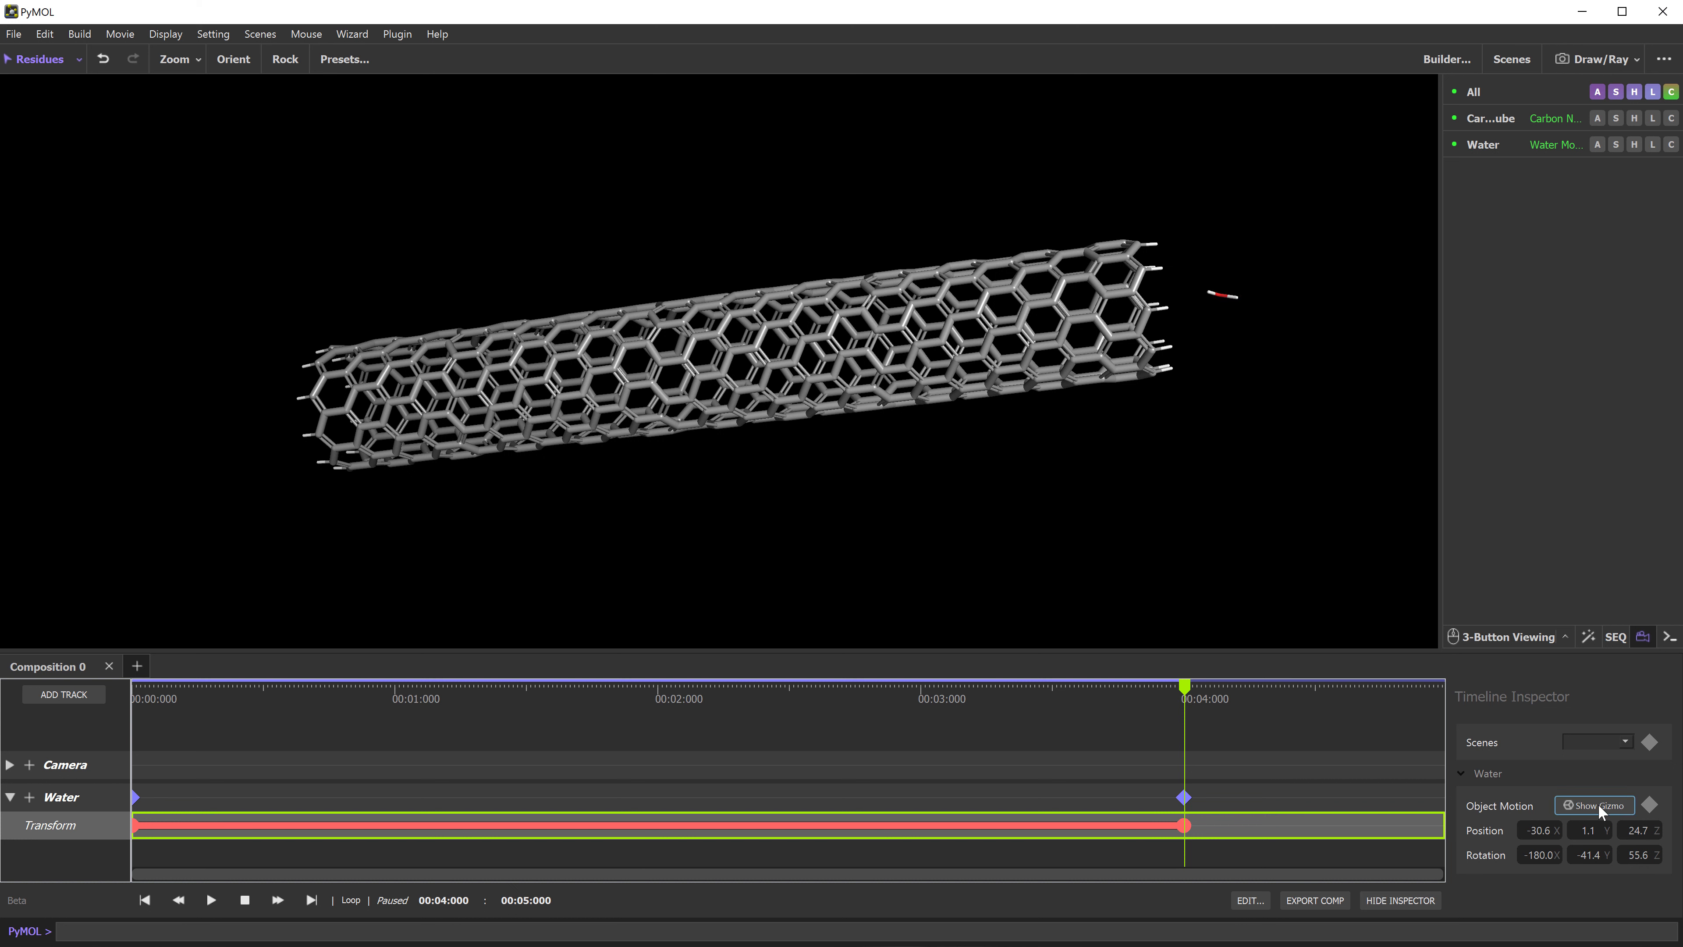
Review the water's motion through the nanotube in an end-on view by scrubbing between the start and end keyframes
left_click_drag(1186, 689, 1180, 759)
left_click_drag(804, 489, 540, 400)
left_click_drag(1079, 726, 201, 759)
left_click_drag(472, 747, 1186, 766)
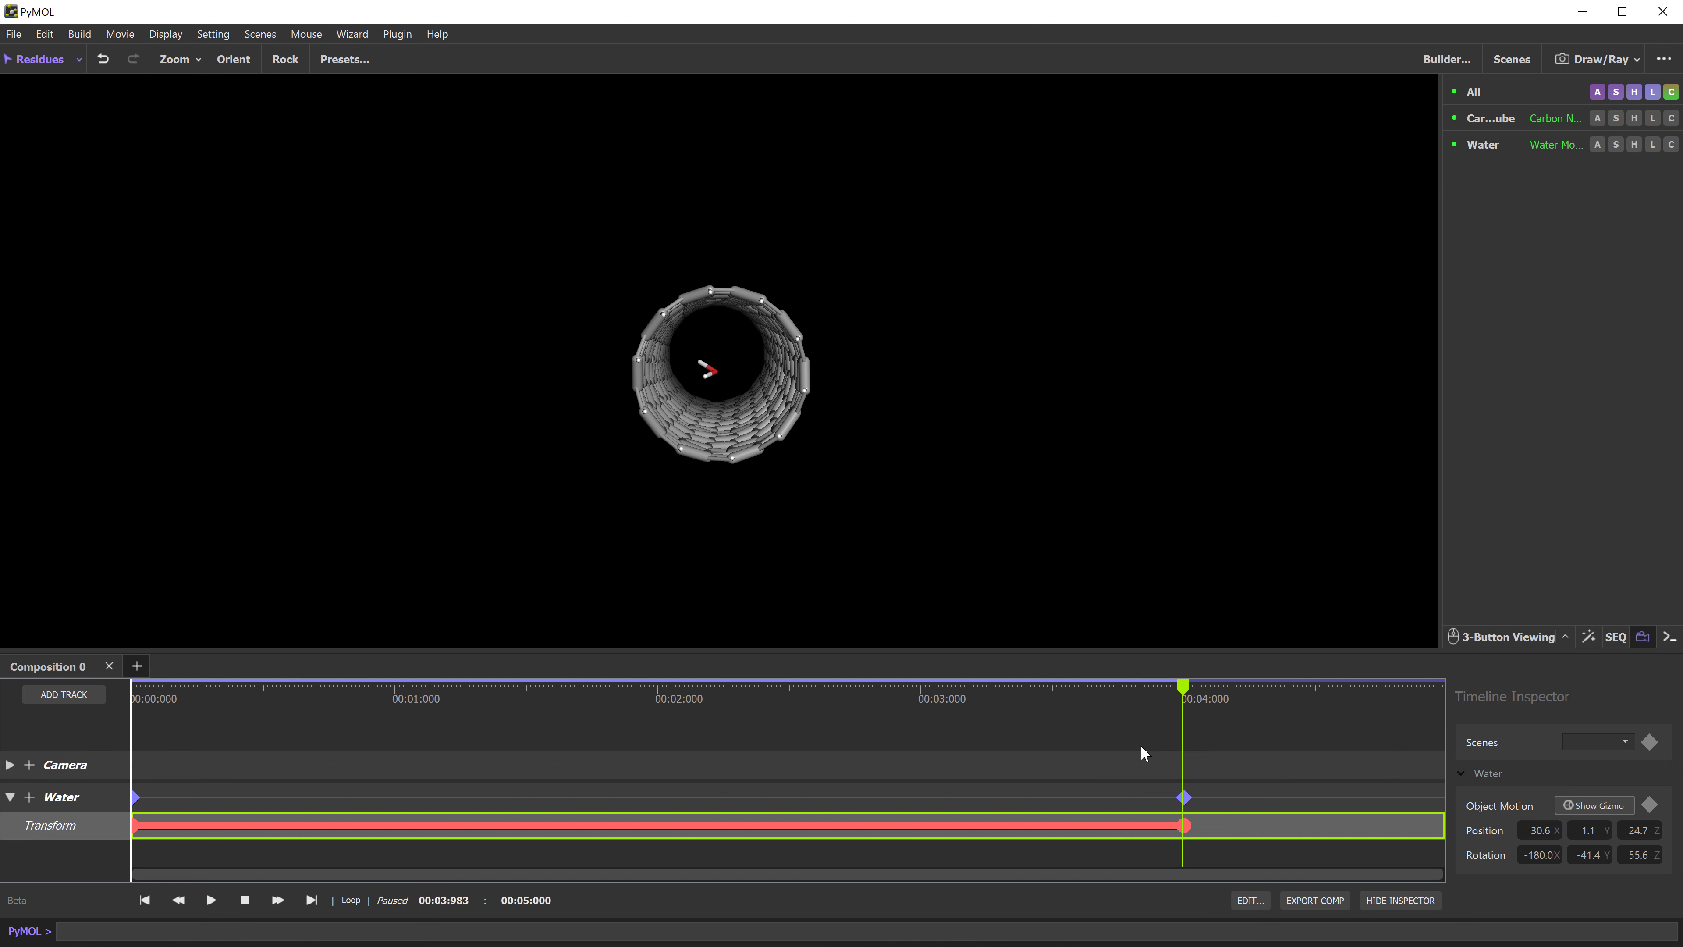
Display the Water object as spheres and store a camera keyframe at 00:00:000 showing it alone in close-up
left_click(1616, 145)
left_click(1577, 434)
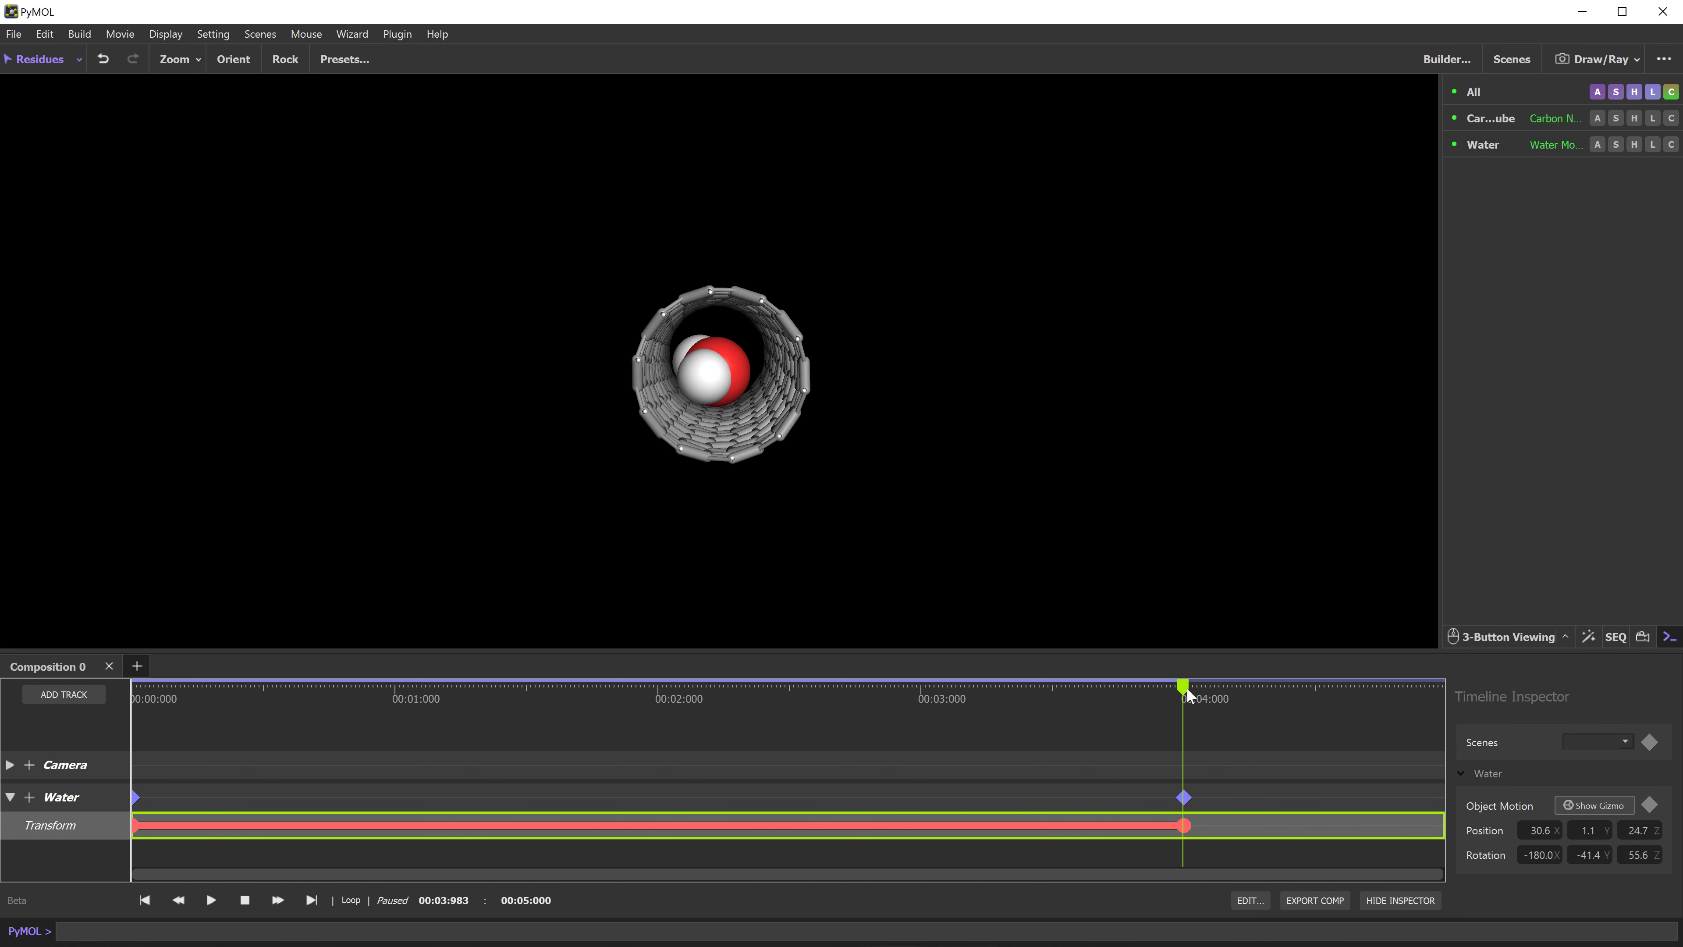
left_click_drag(1185, 686, 4, 759)
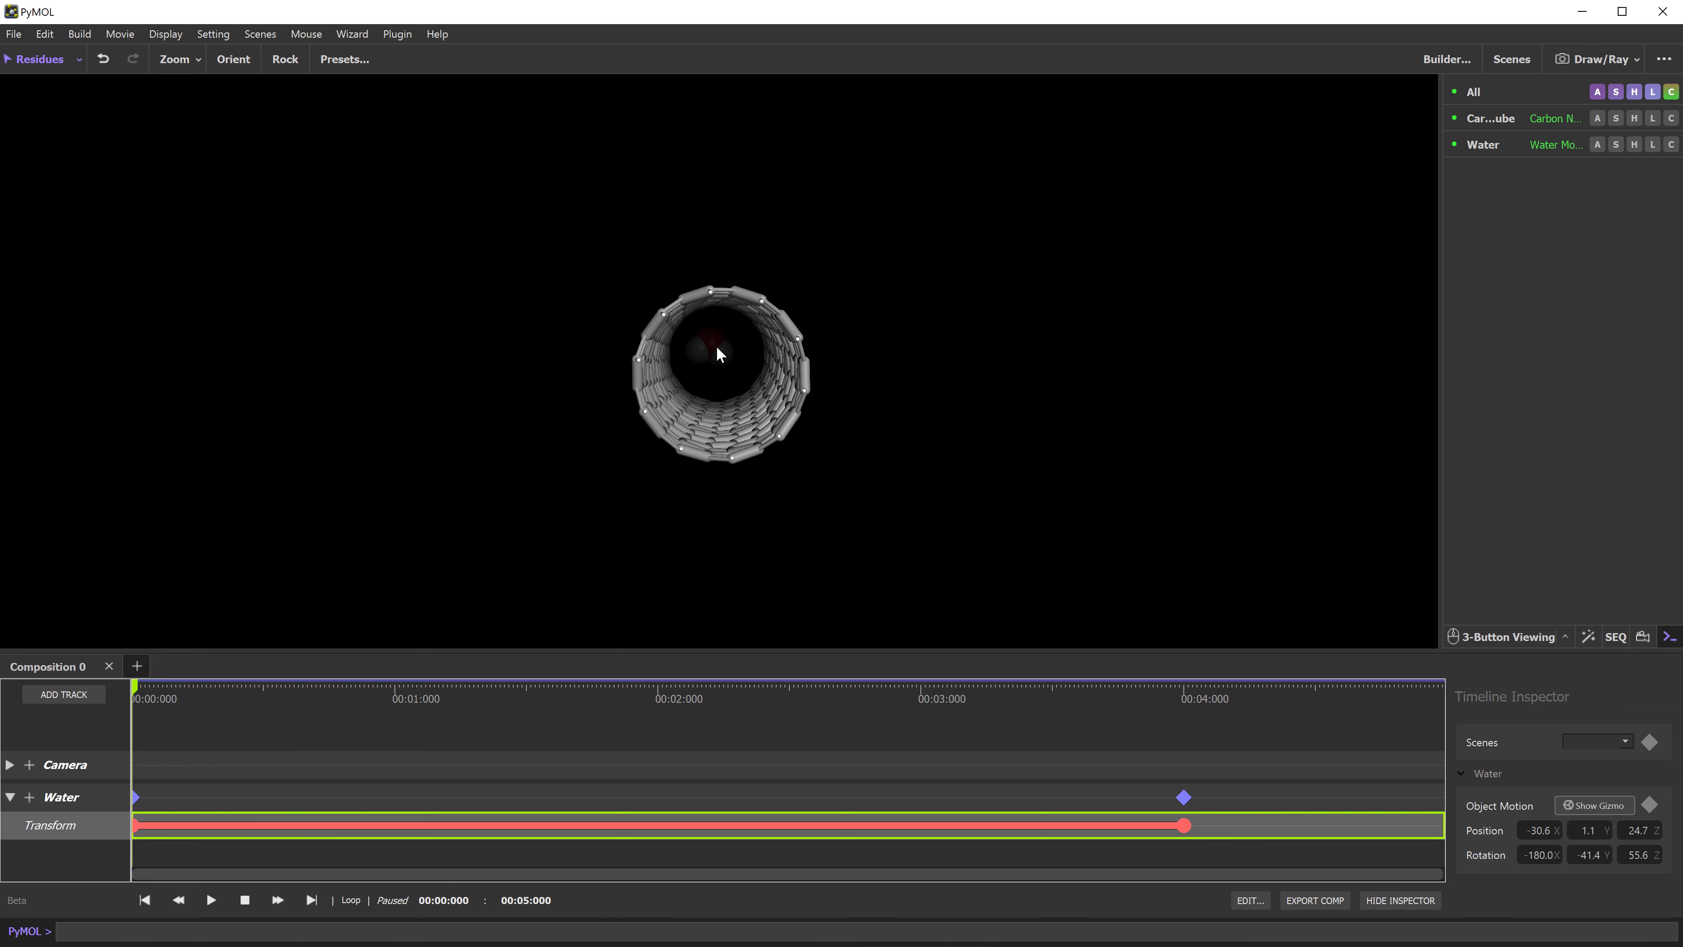
right_click_drag(713, 340, 621, 480)
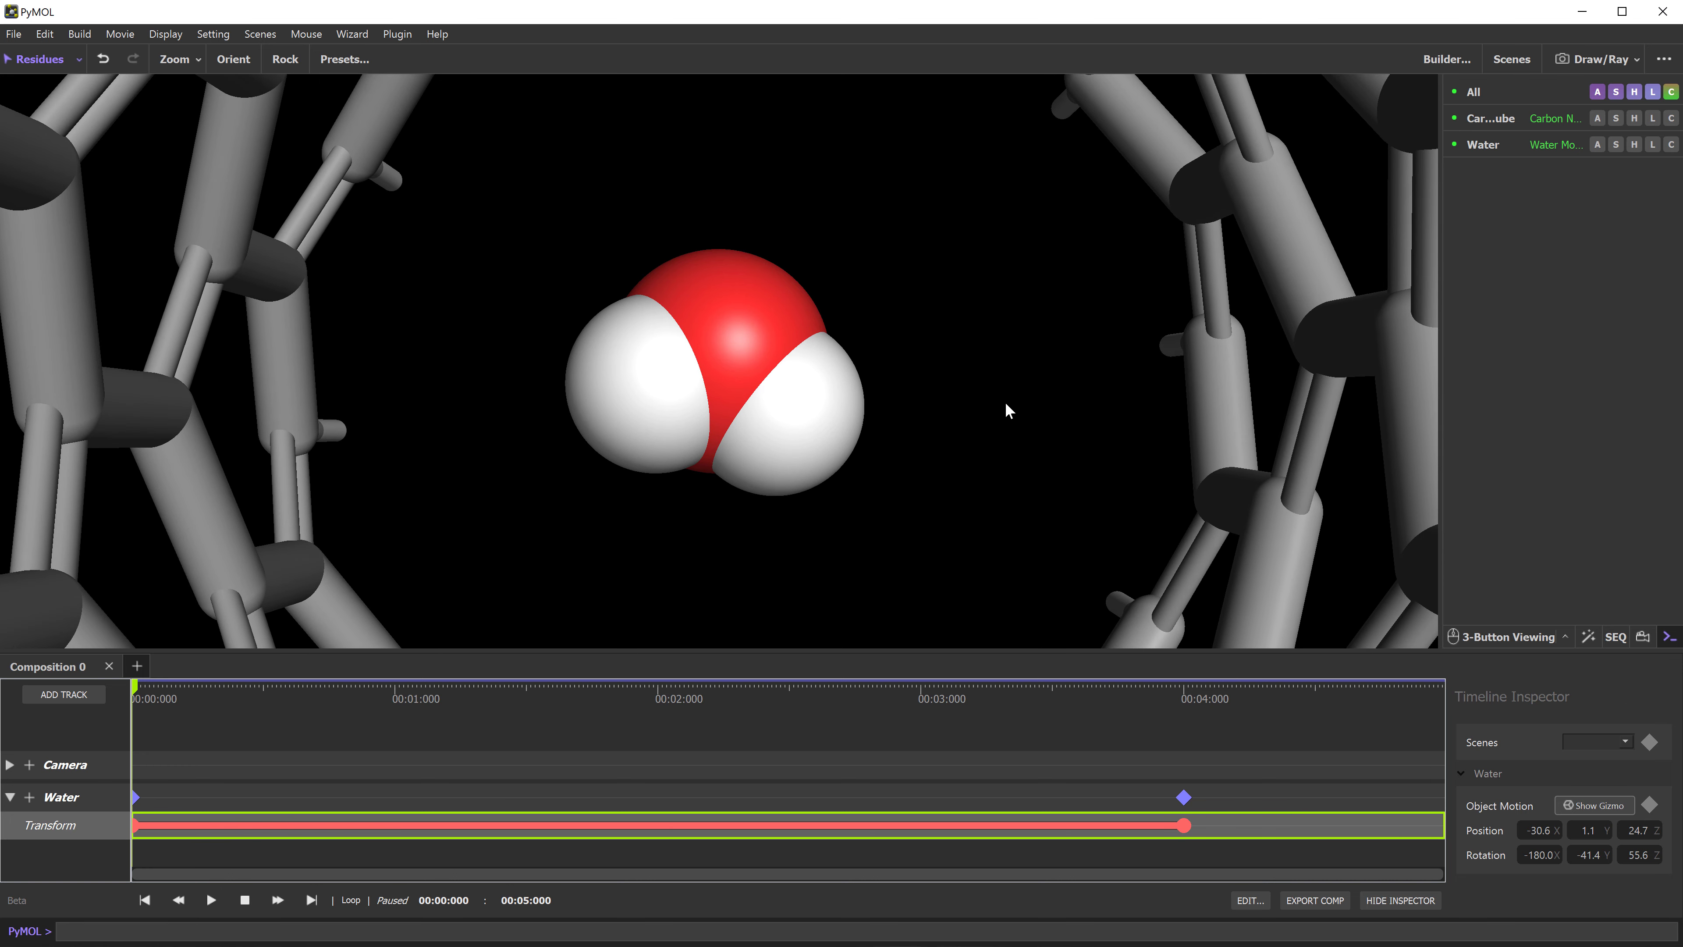
scroll(1011, 400, "down", 10)
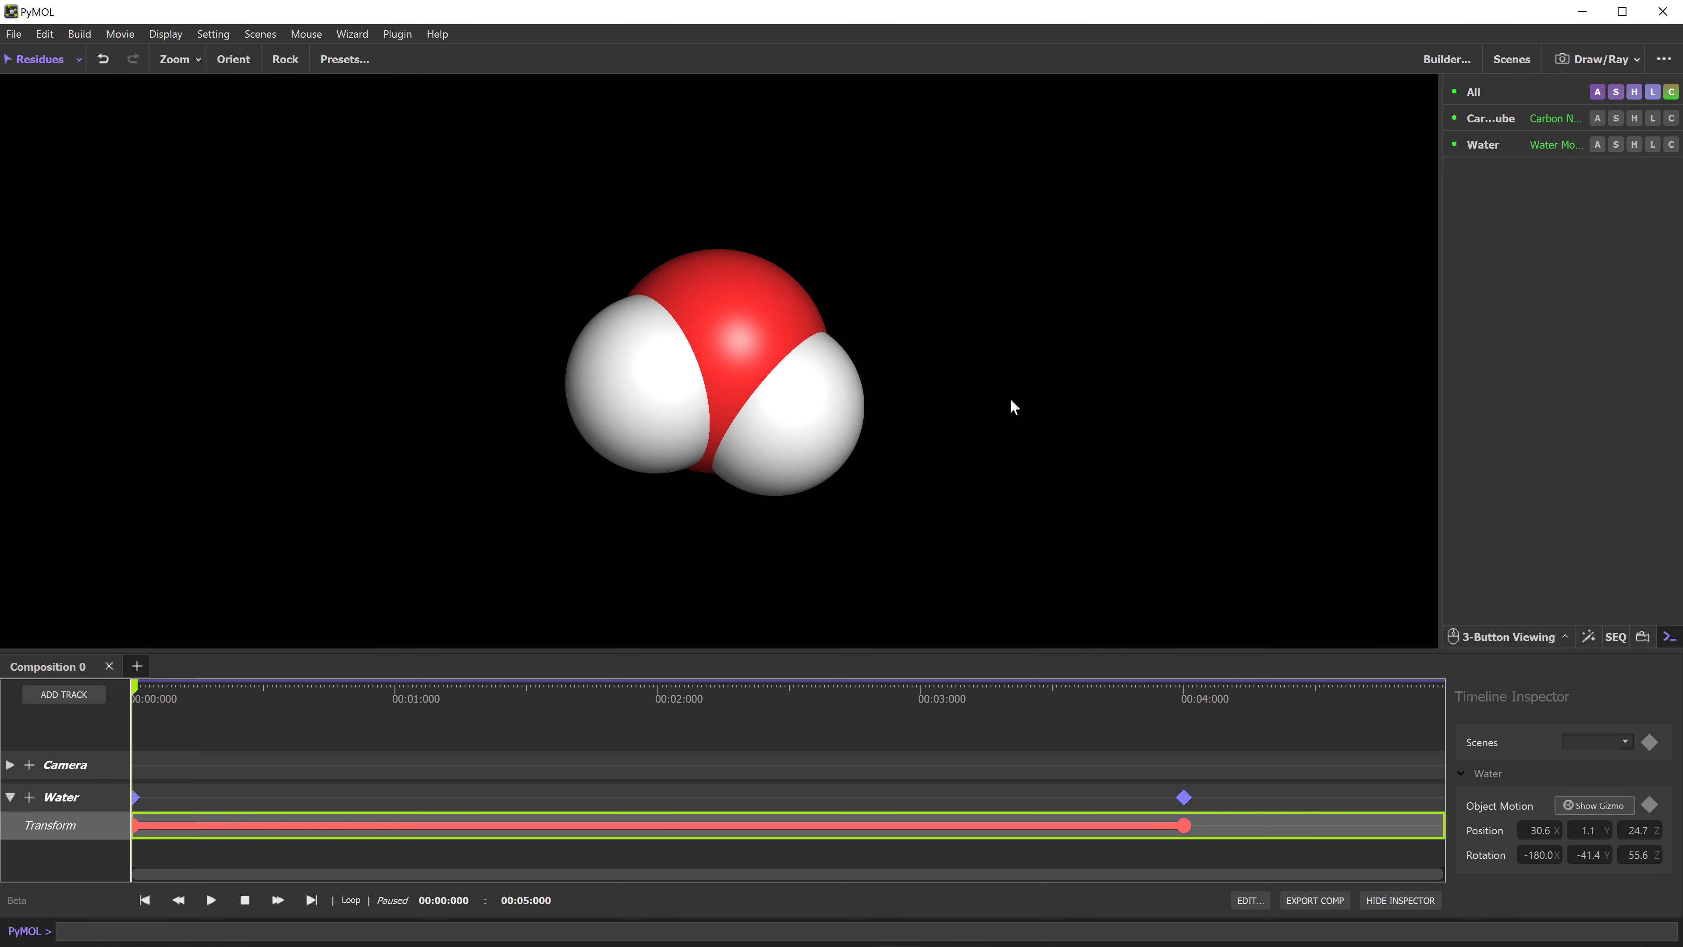
right_click_drag(1012, 396, 1034, 431)
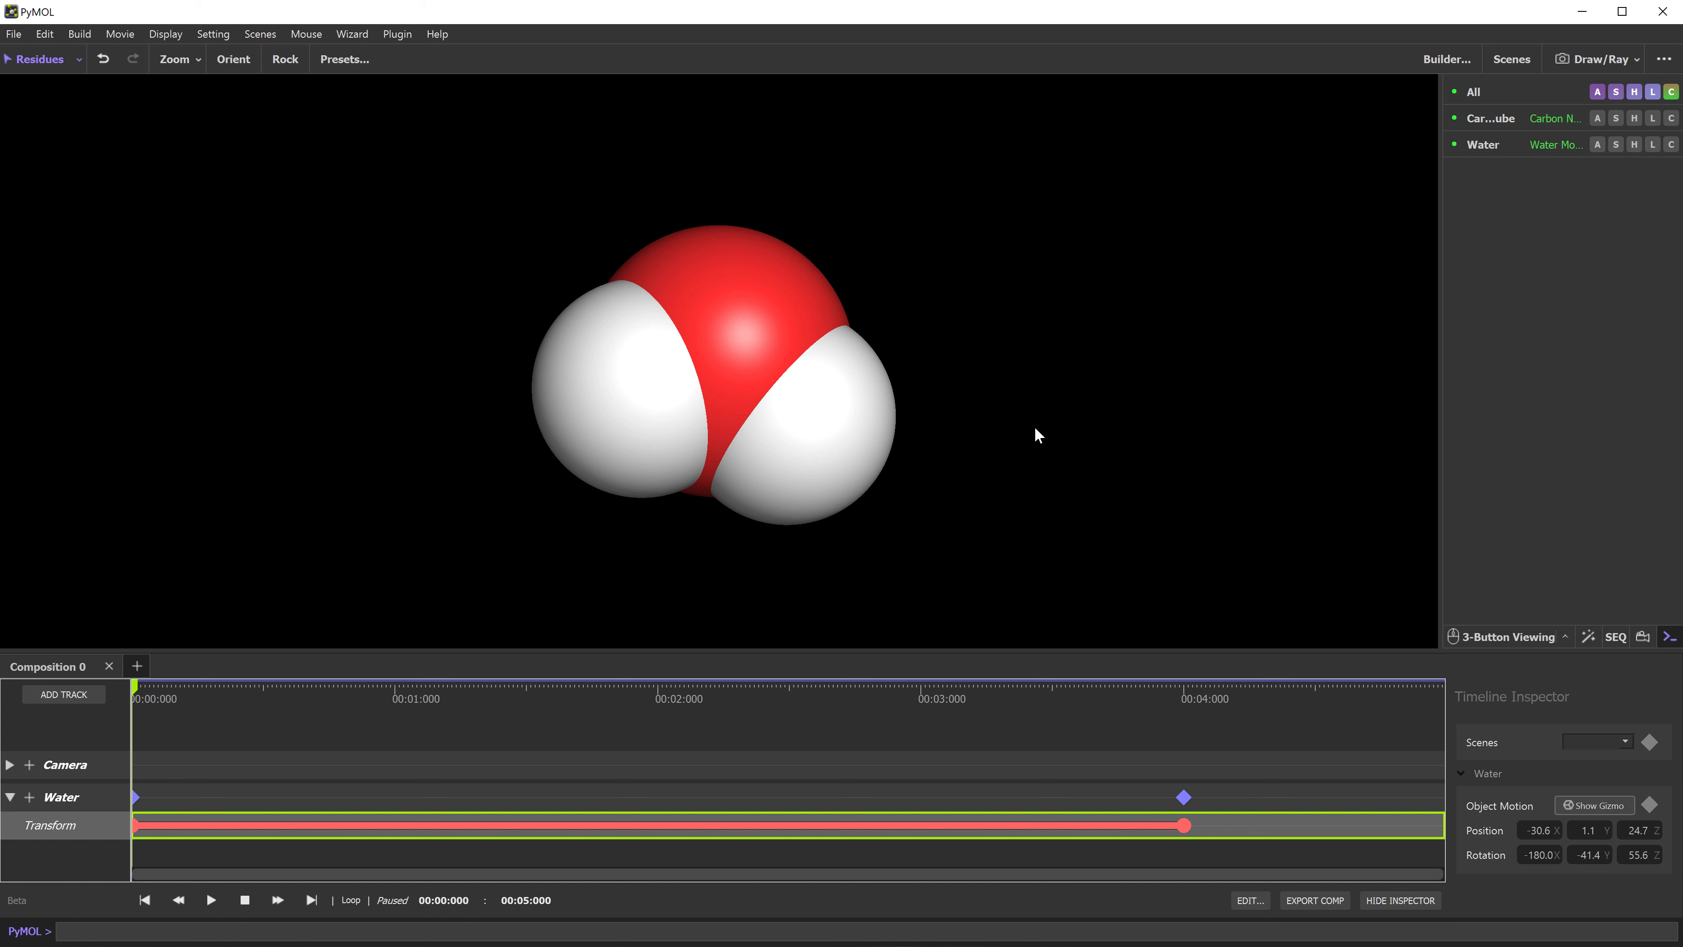
scroll(1575, 812, "up", 4)
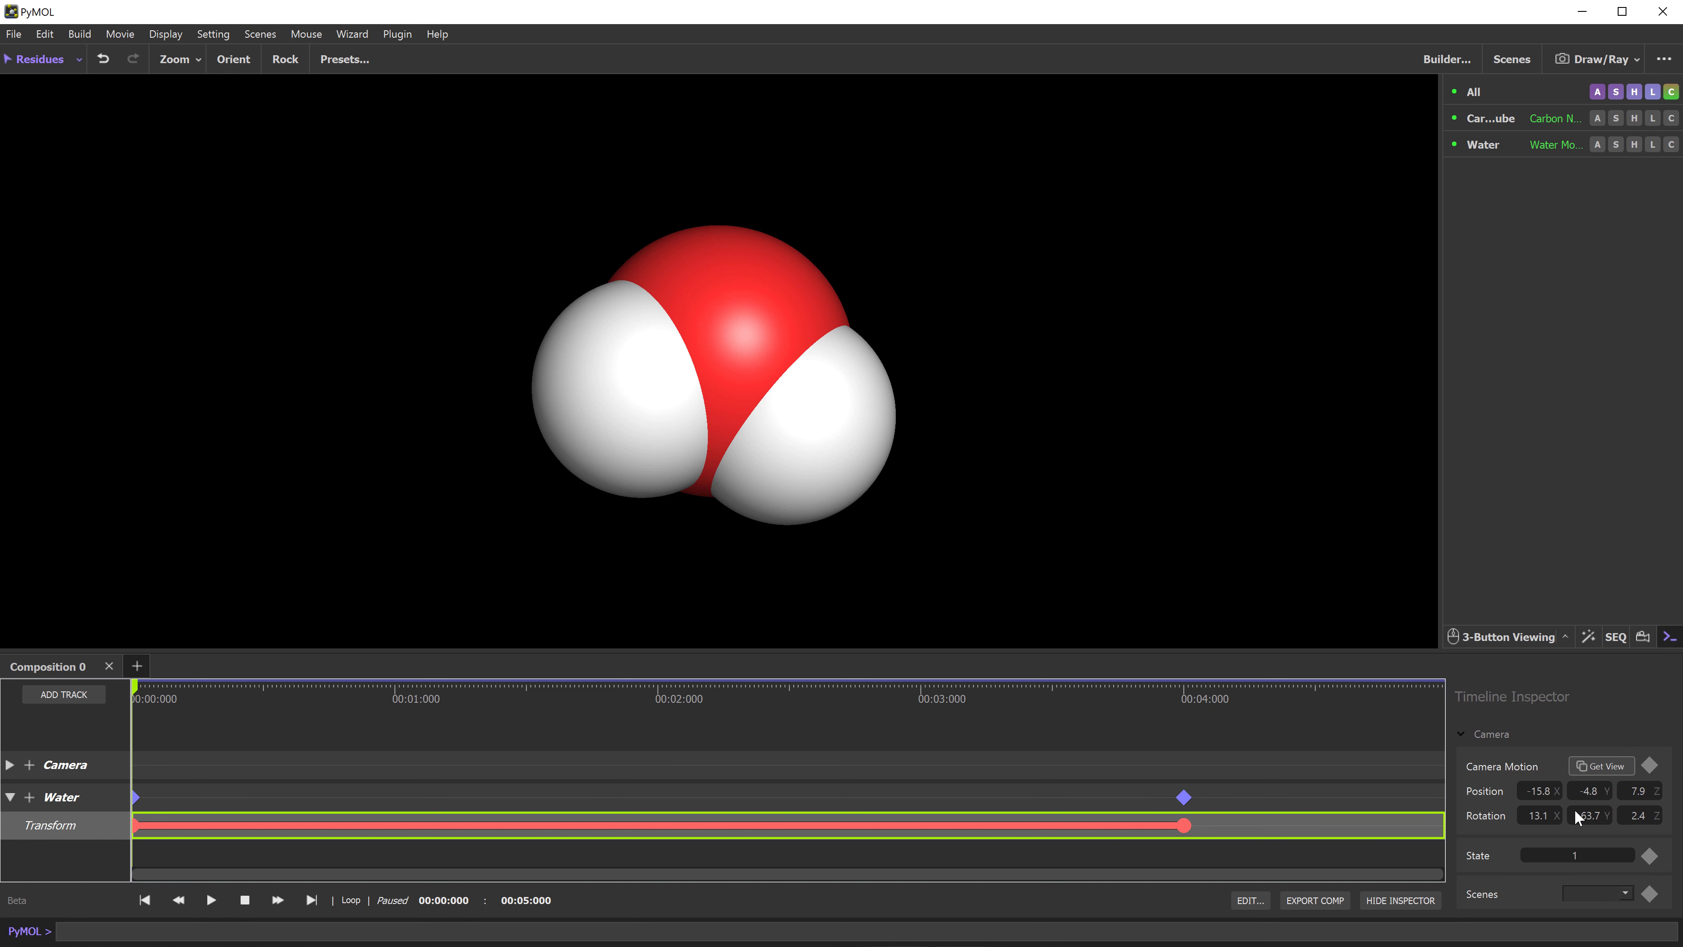
left_click(1649, 766)
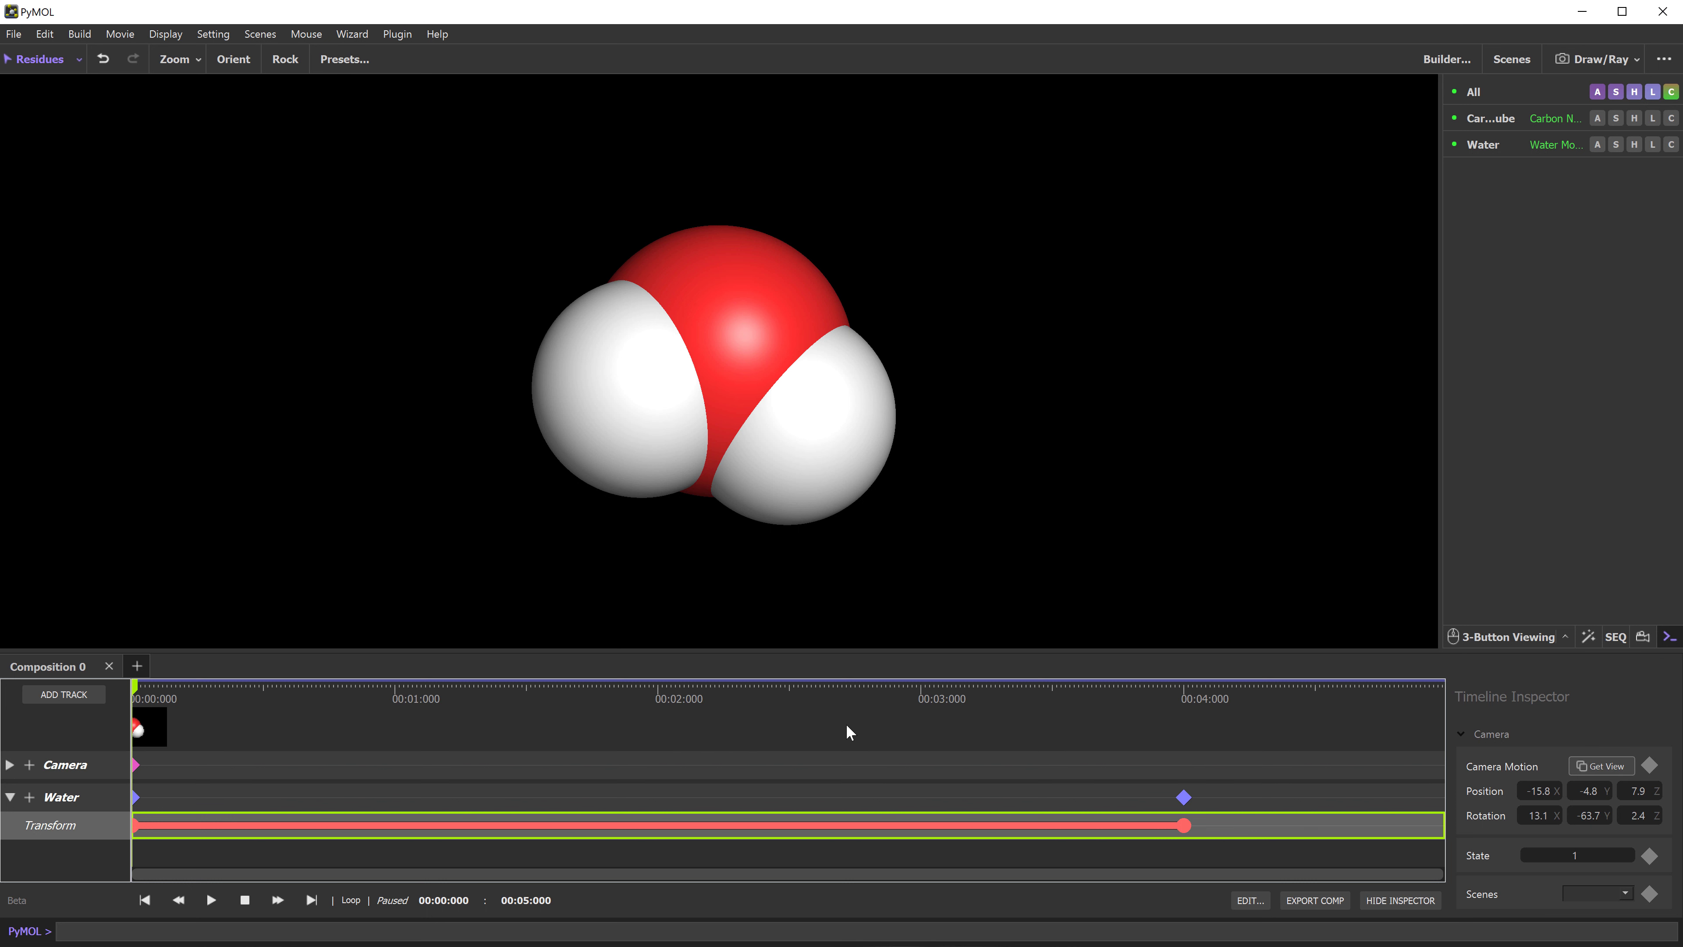
At 00:04:000, frame the water molecule in close-up at the nanotube's opening and store a second camera keyframe
left_click_drag(997, 699, 1187, 710)
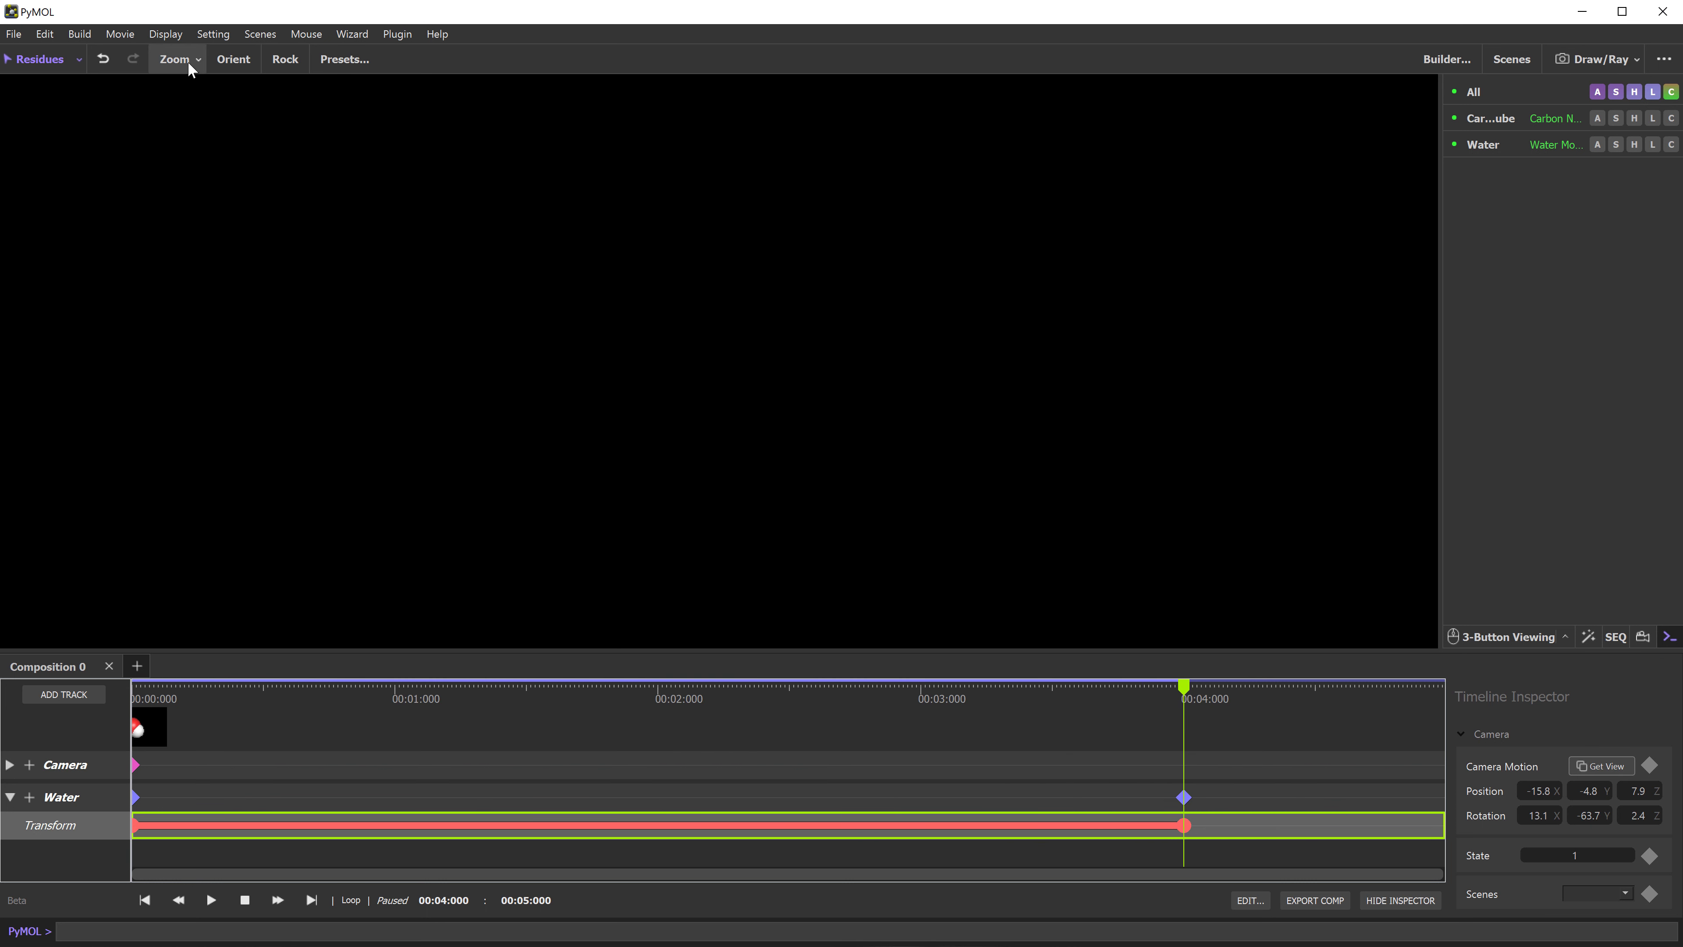
left_click(175, 59)
left_click(196, 93)
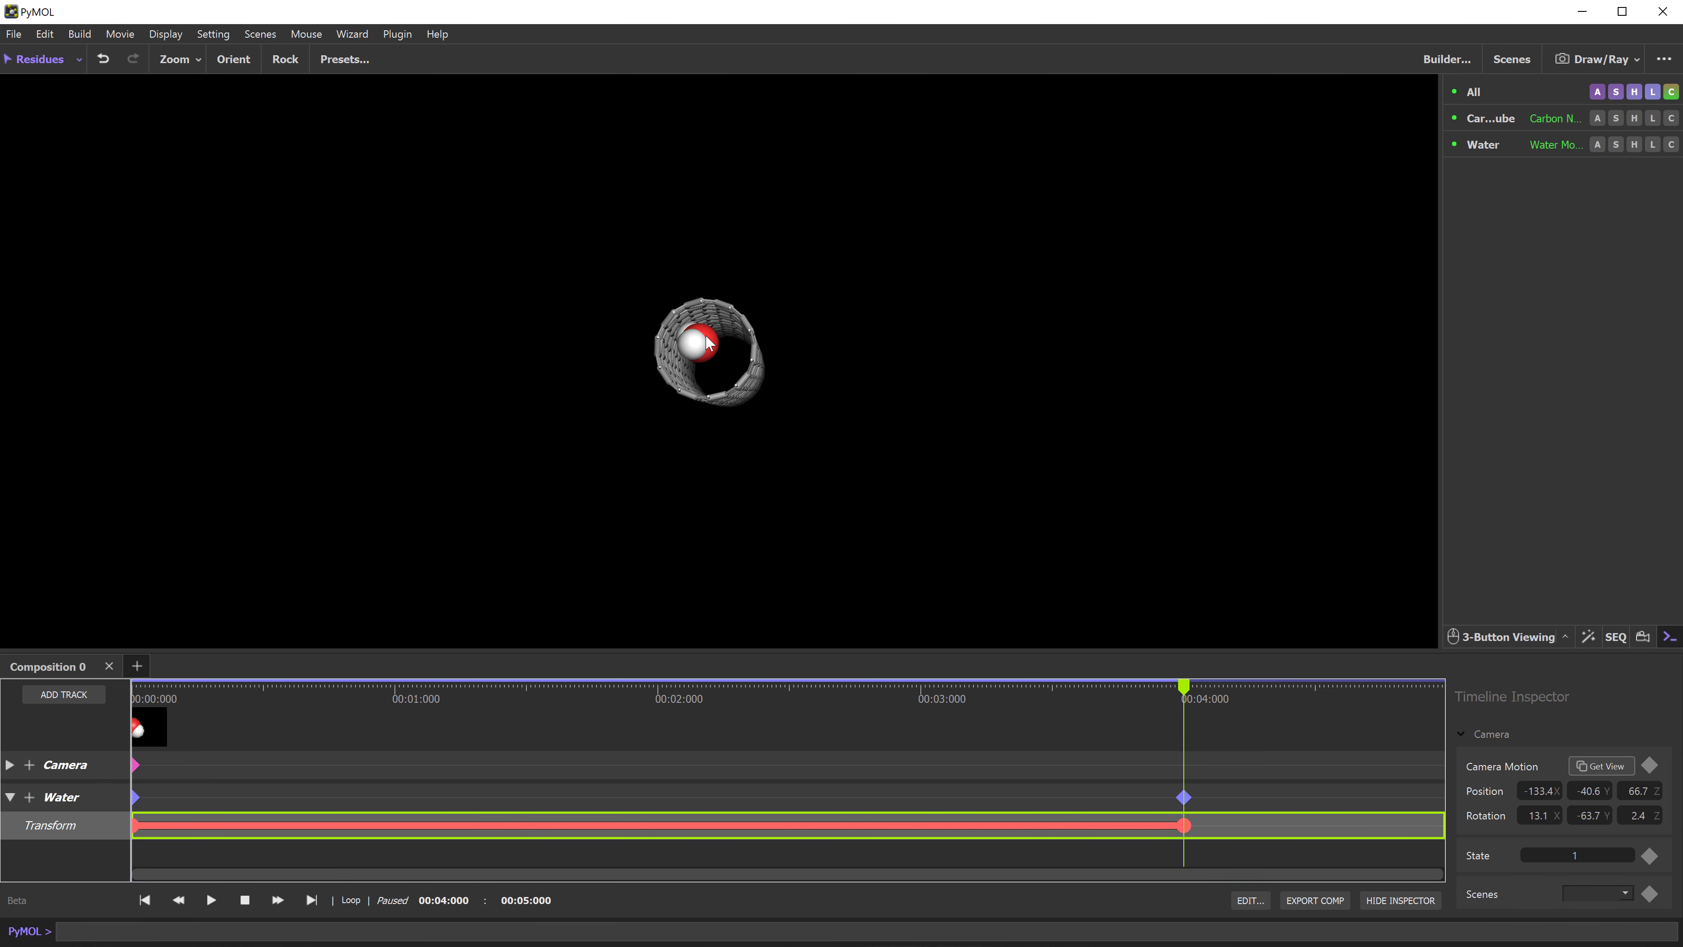
right_click_drag(707, 344, 1055, 627)
left_click_drag(792, 263, 729, 386)
scroll(729, 380, "down", 3)
right_click_drag(1143, 364, 1145, 384)
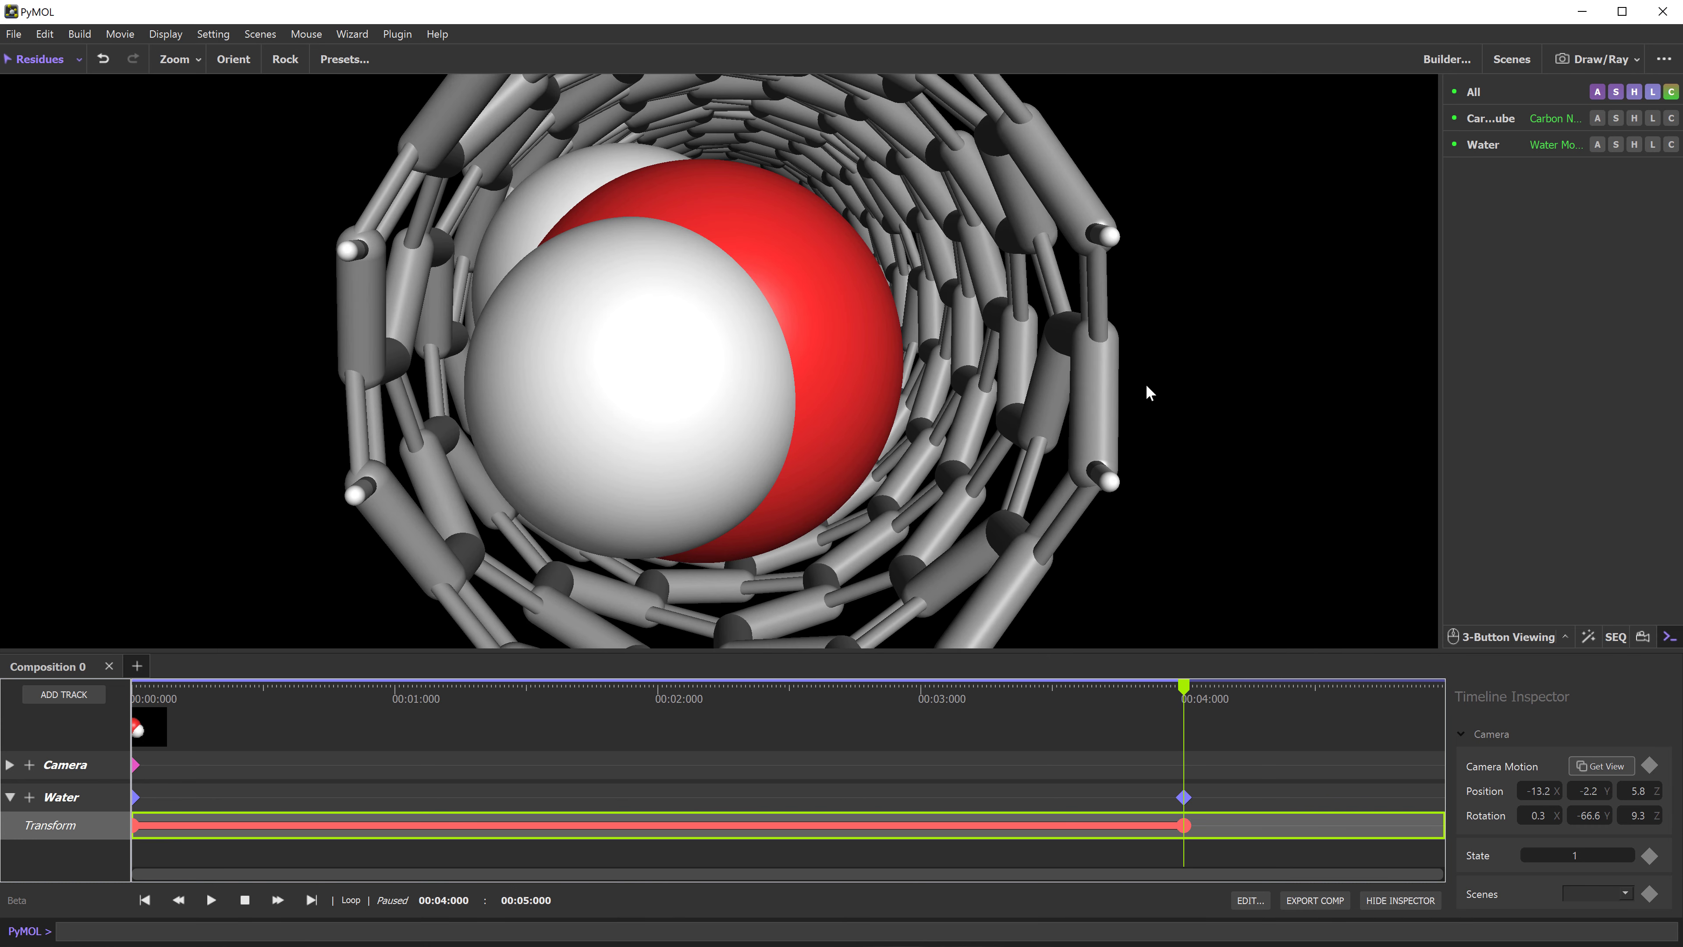
left_click(1650, 766)
mouse_move(1176, 693)
left_mouse_down()
mouse_move(323, 703)
mouse_move(111, 683)
mouse_move(677, 651)
mouse_move(948, 650)
mouse_move(1186, 682)
left_mouse_up()
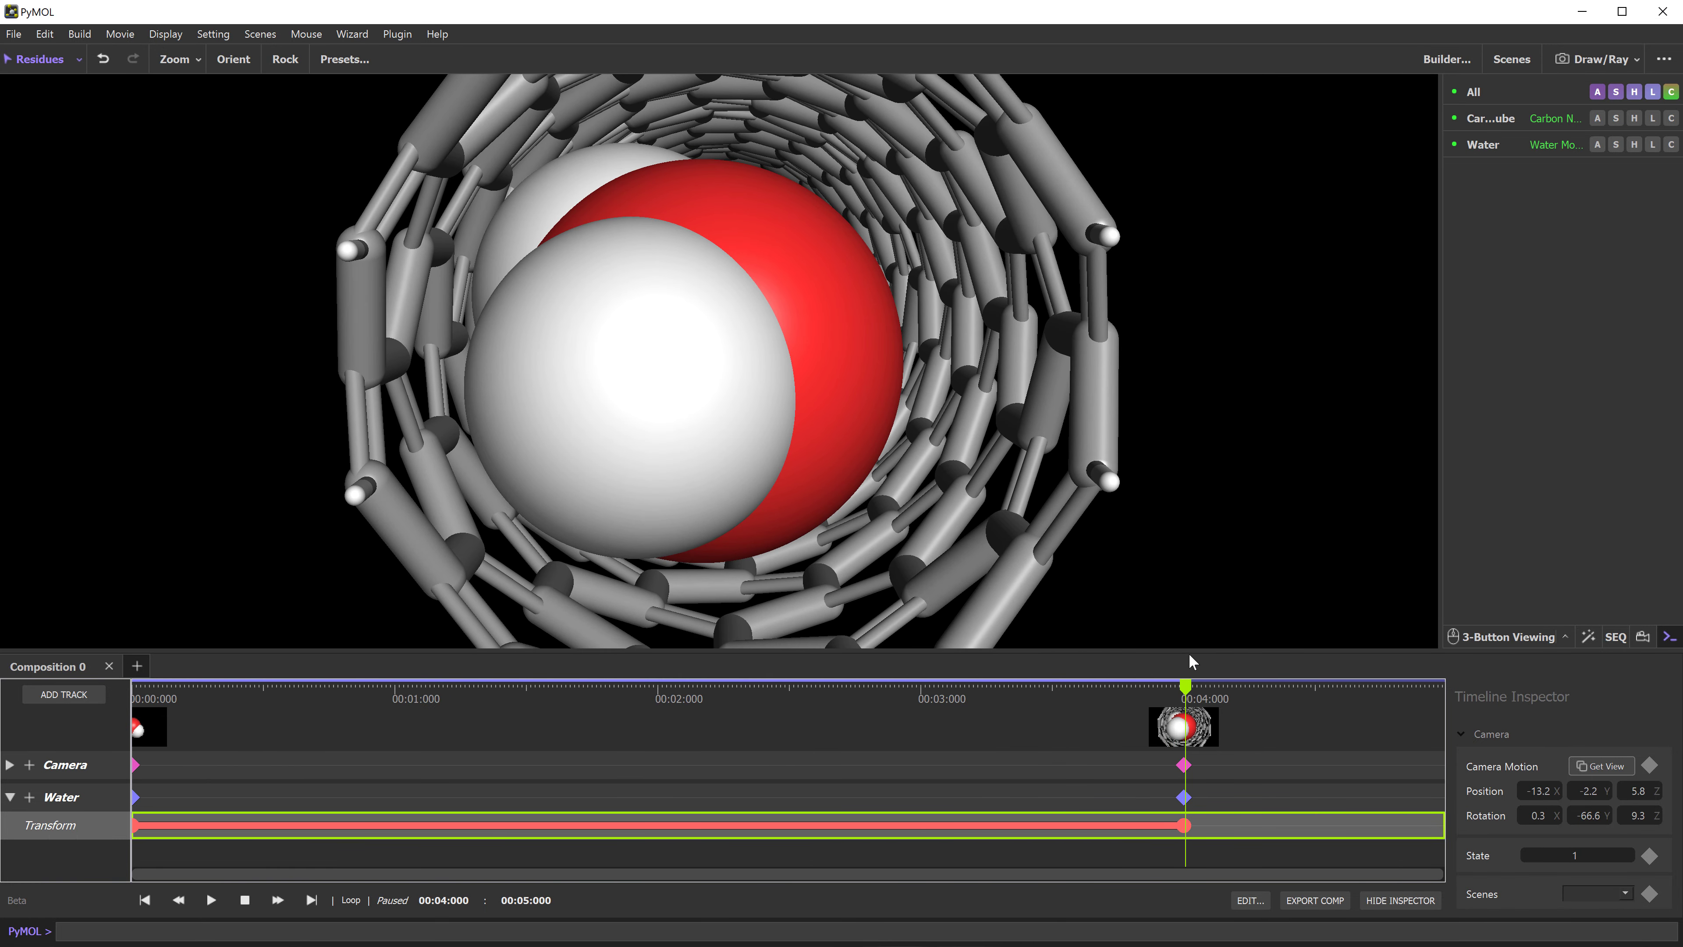
Add a Sphere Transparency setting subtrack to the Water track and store its keyframe at 00:00:000 with the value 0.00
right_click_drag(1190, 643, 1177, 498)
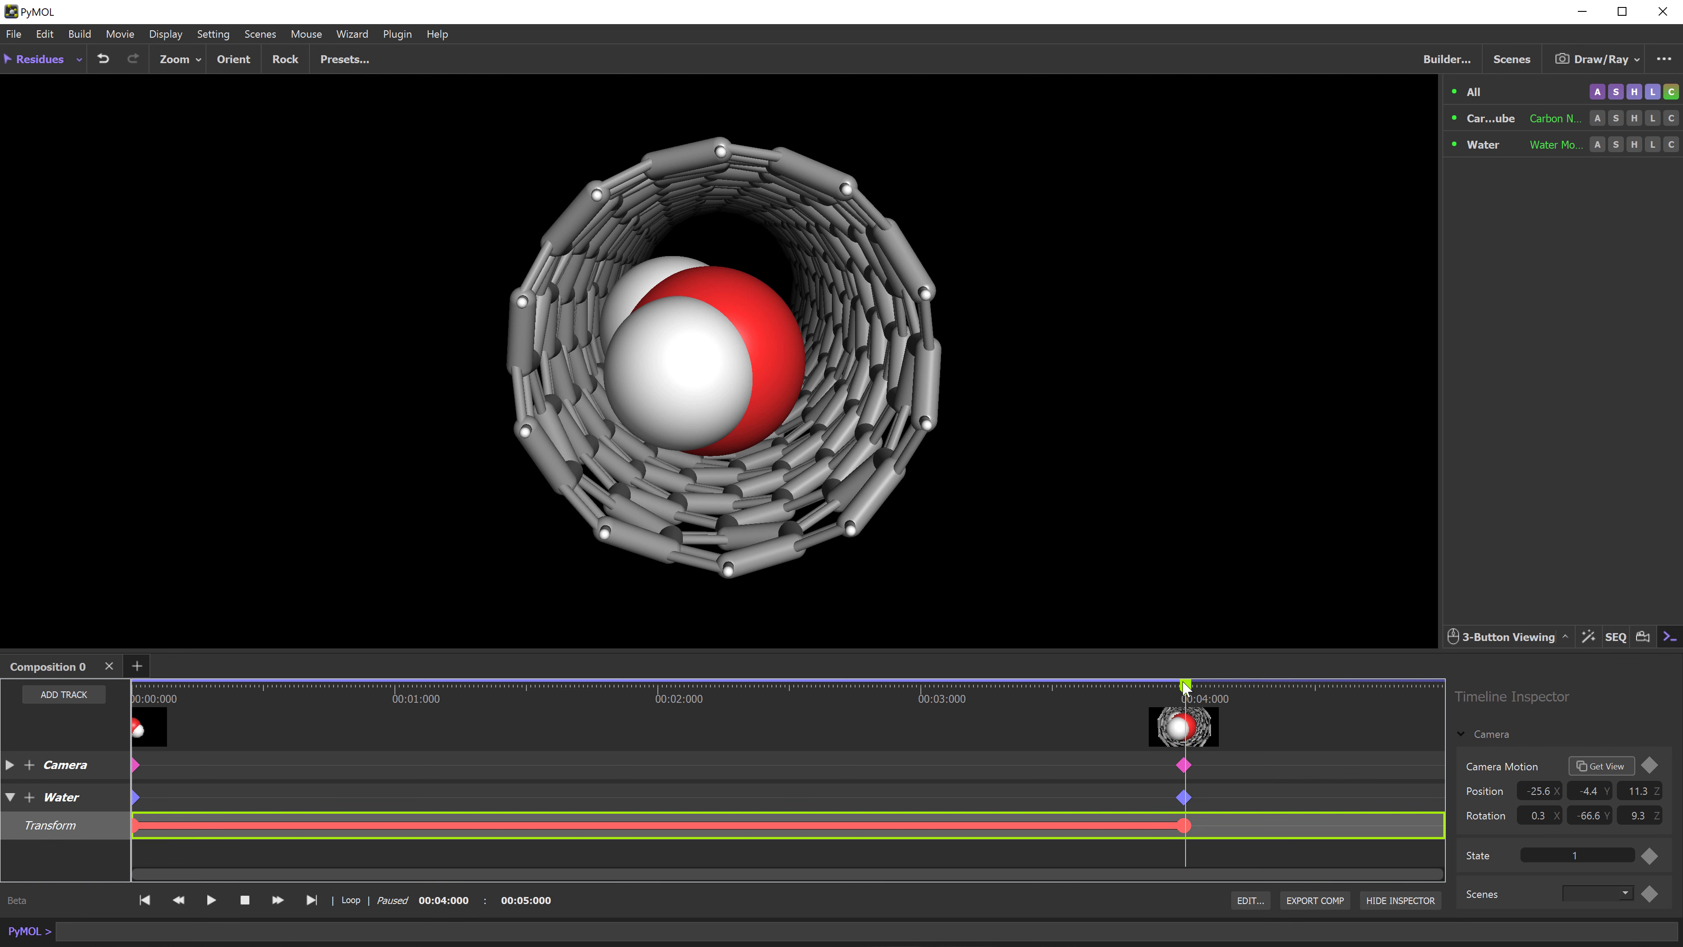
left_click_drag(1186, 687, 71, 741)
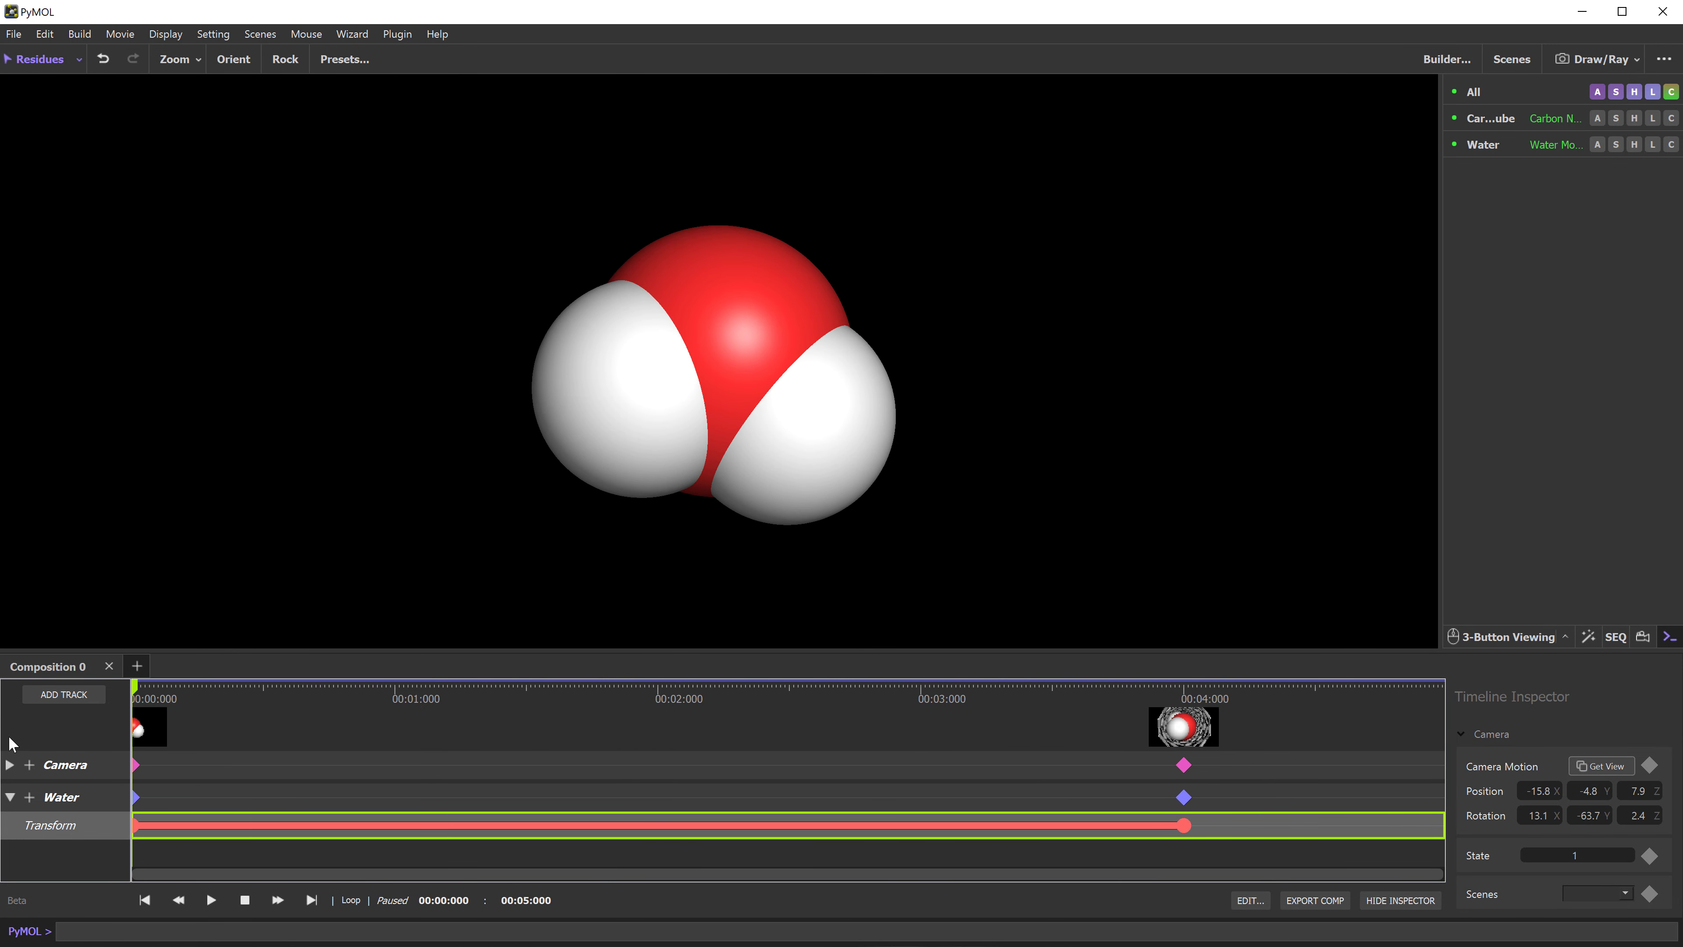
left_click(29, 799)
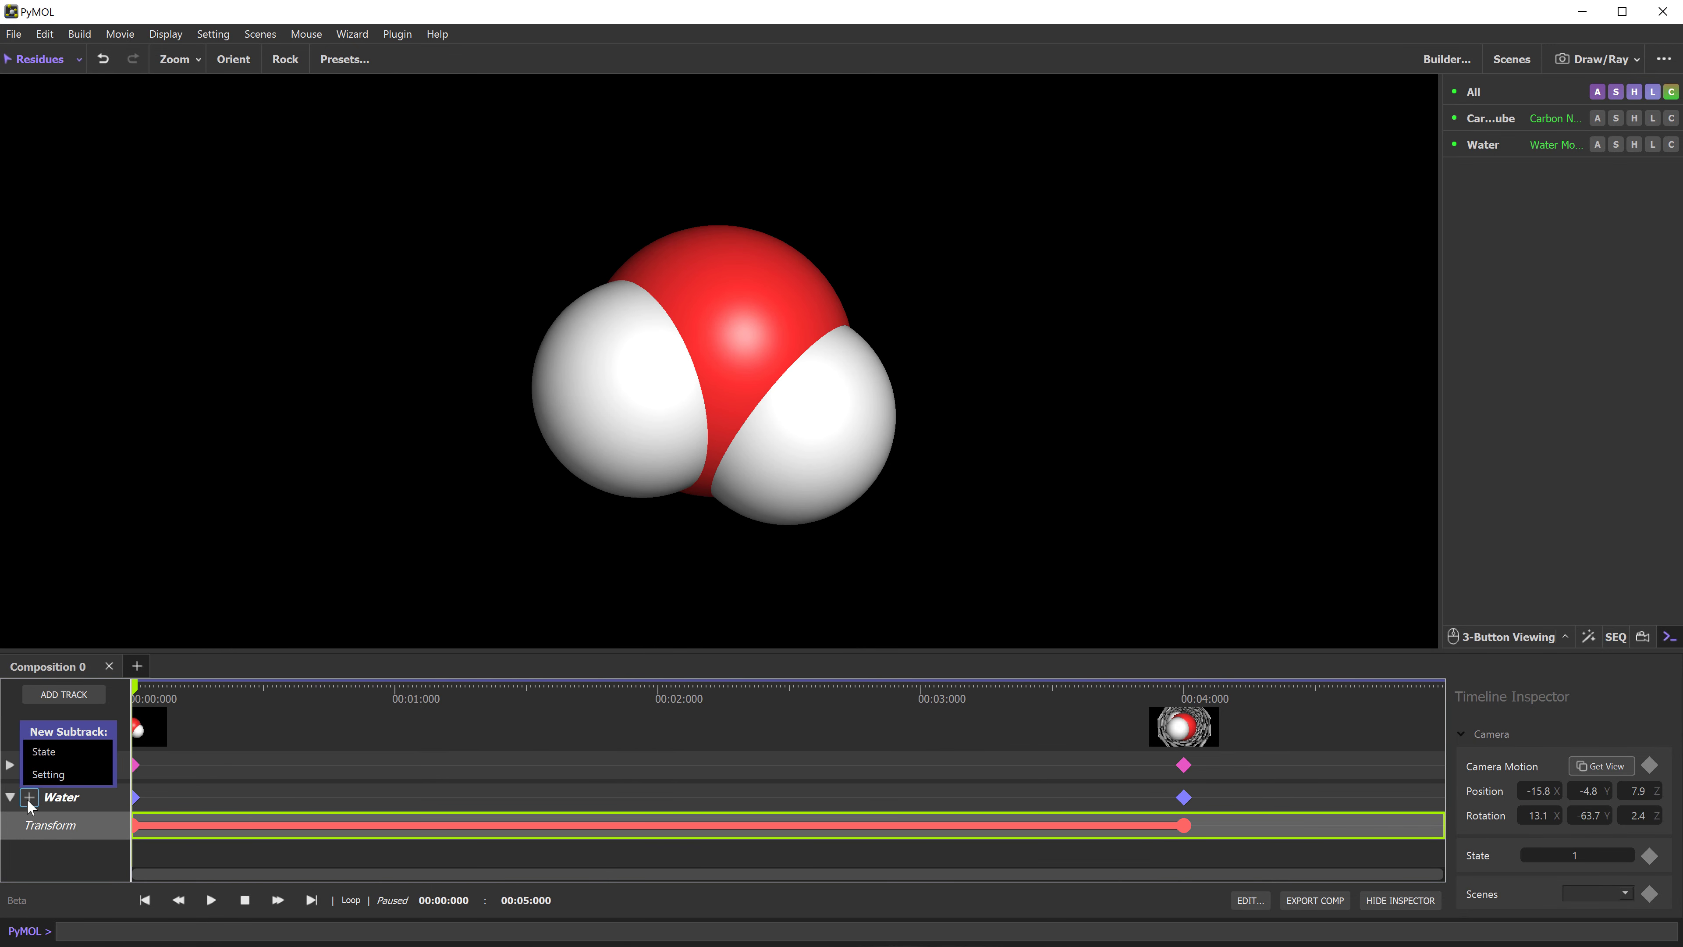
left_click(47, 775)
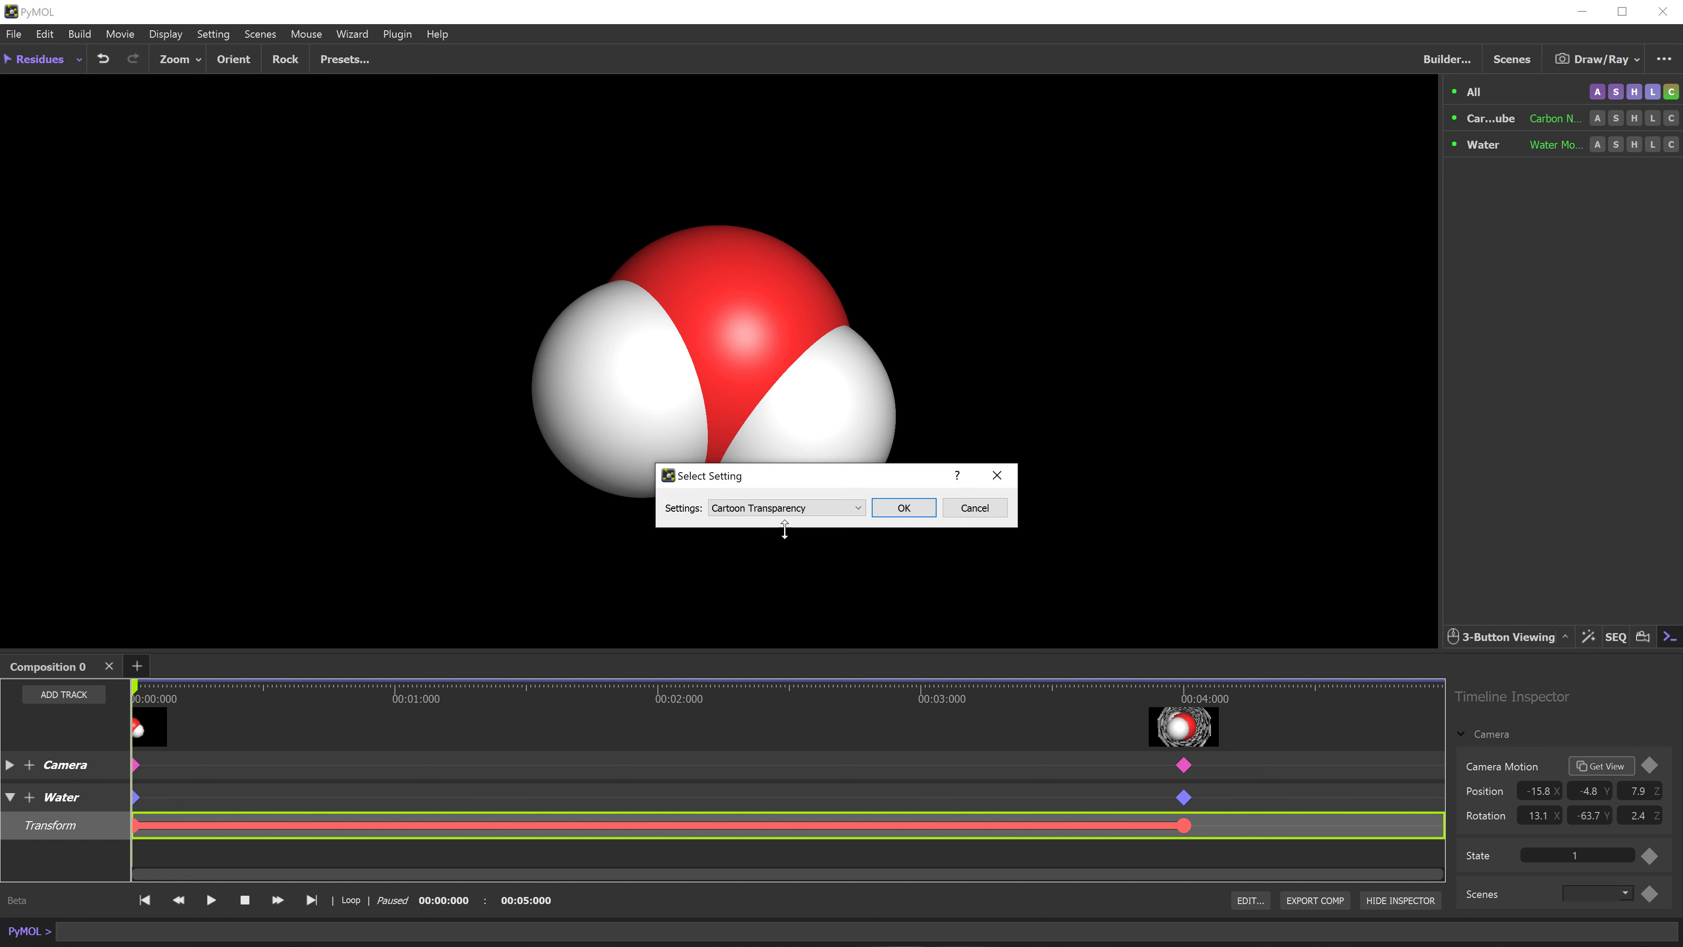
left_click(807, 509)
scroll(808, 542, "down", 2)
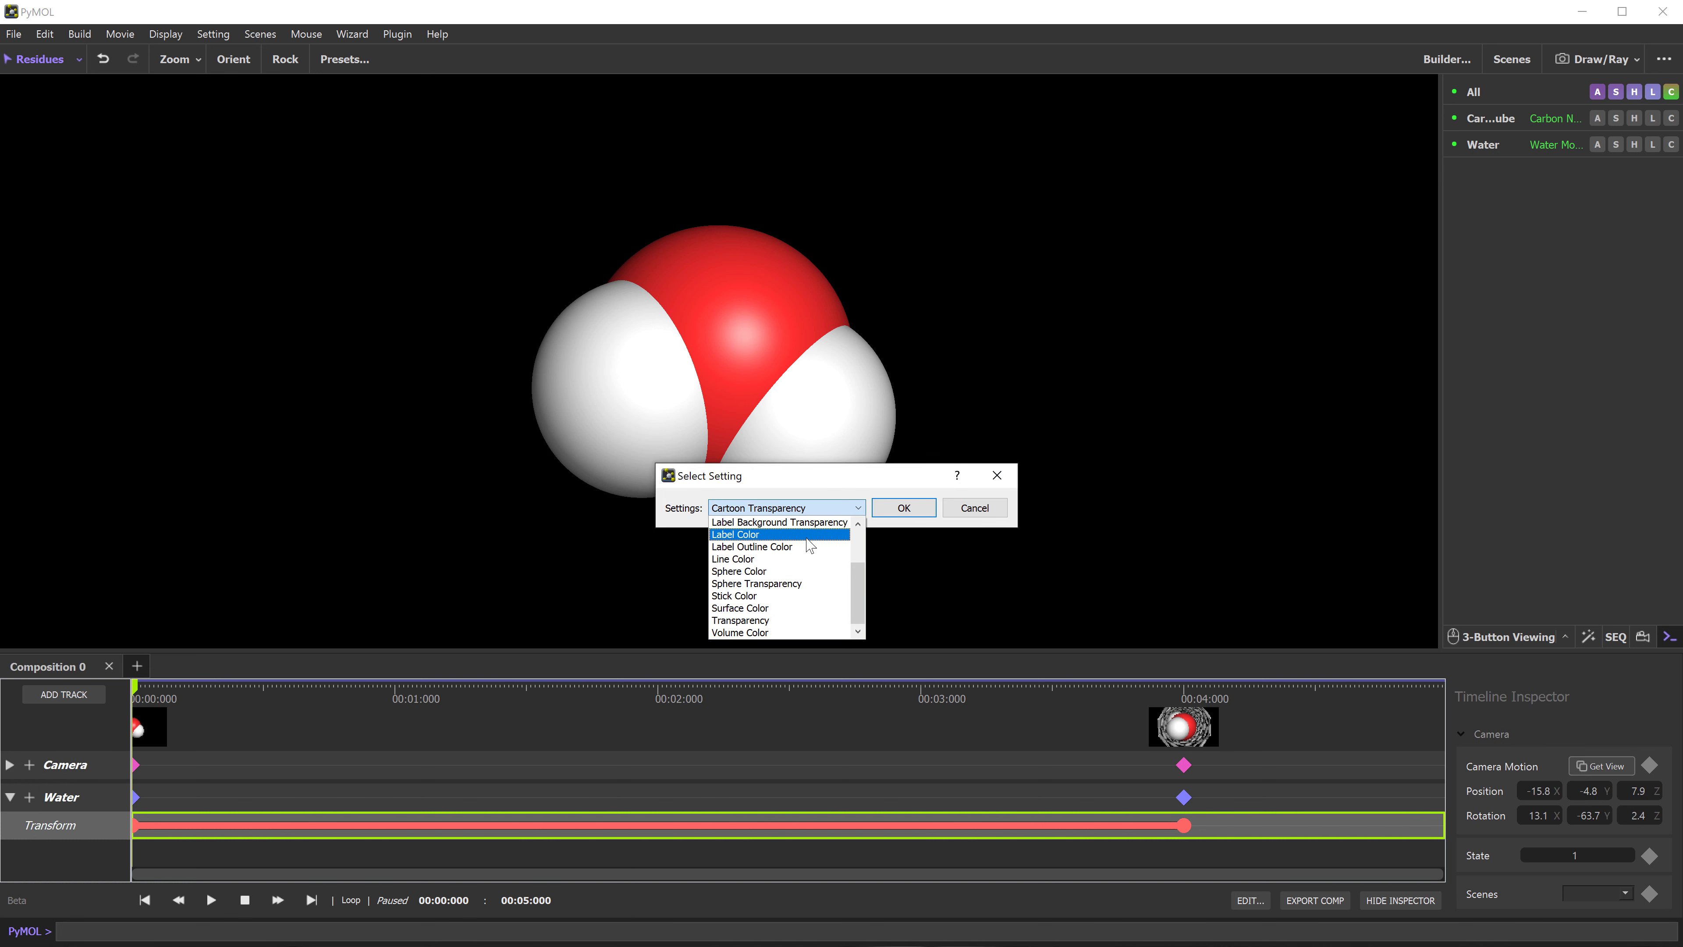
left_click(790, 583)
left_click(903, 508)
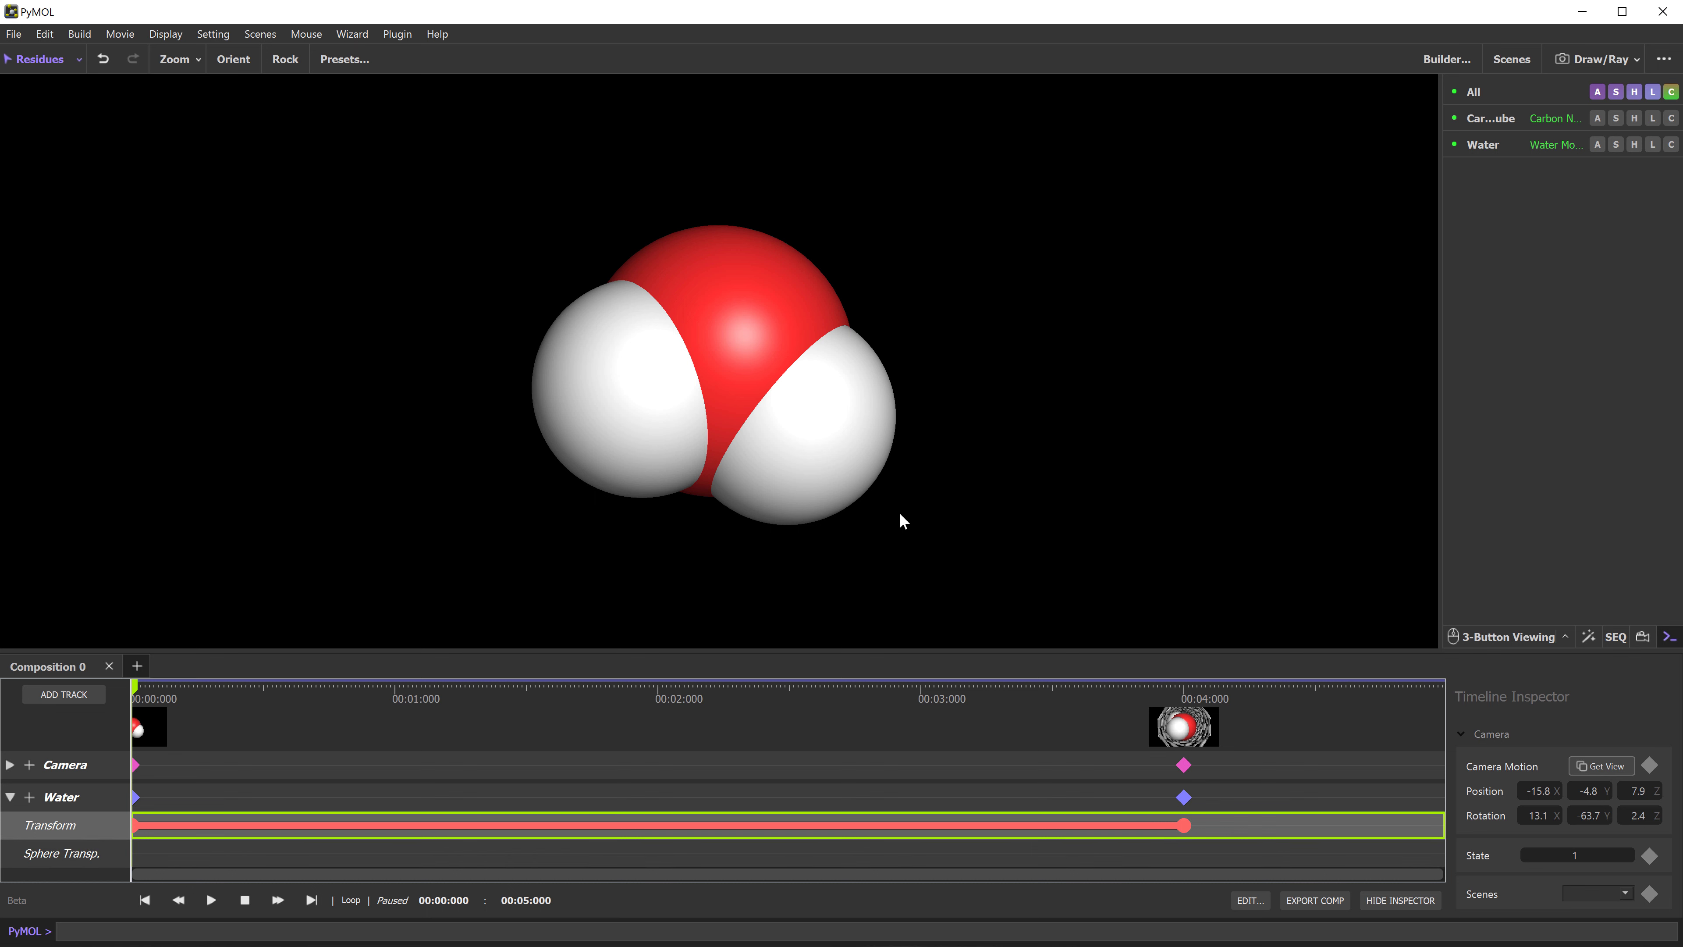
left_click_drag(801, 653, 798, 628)
left_click(891, 774)
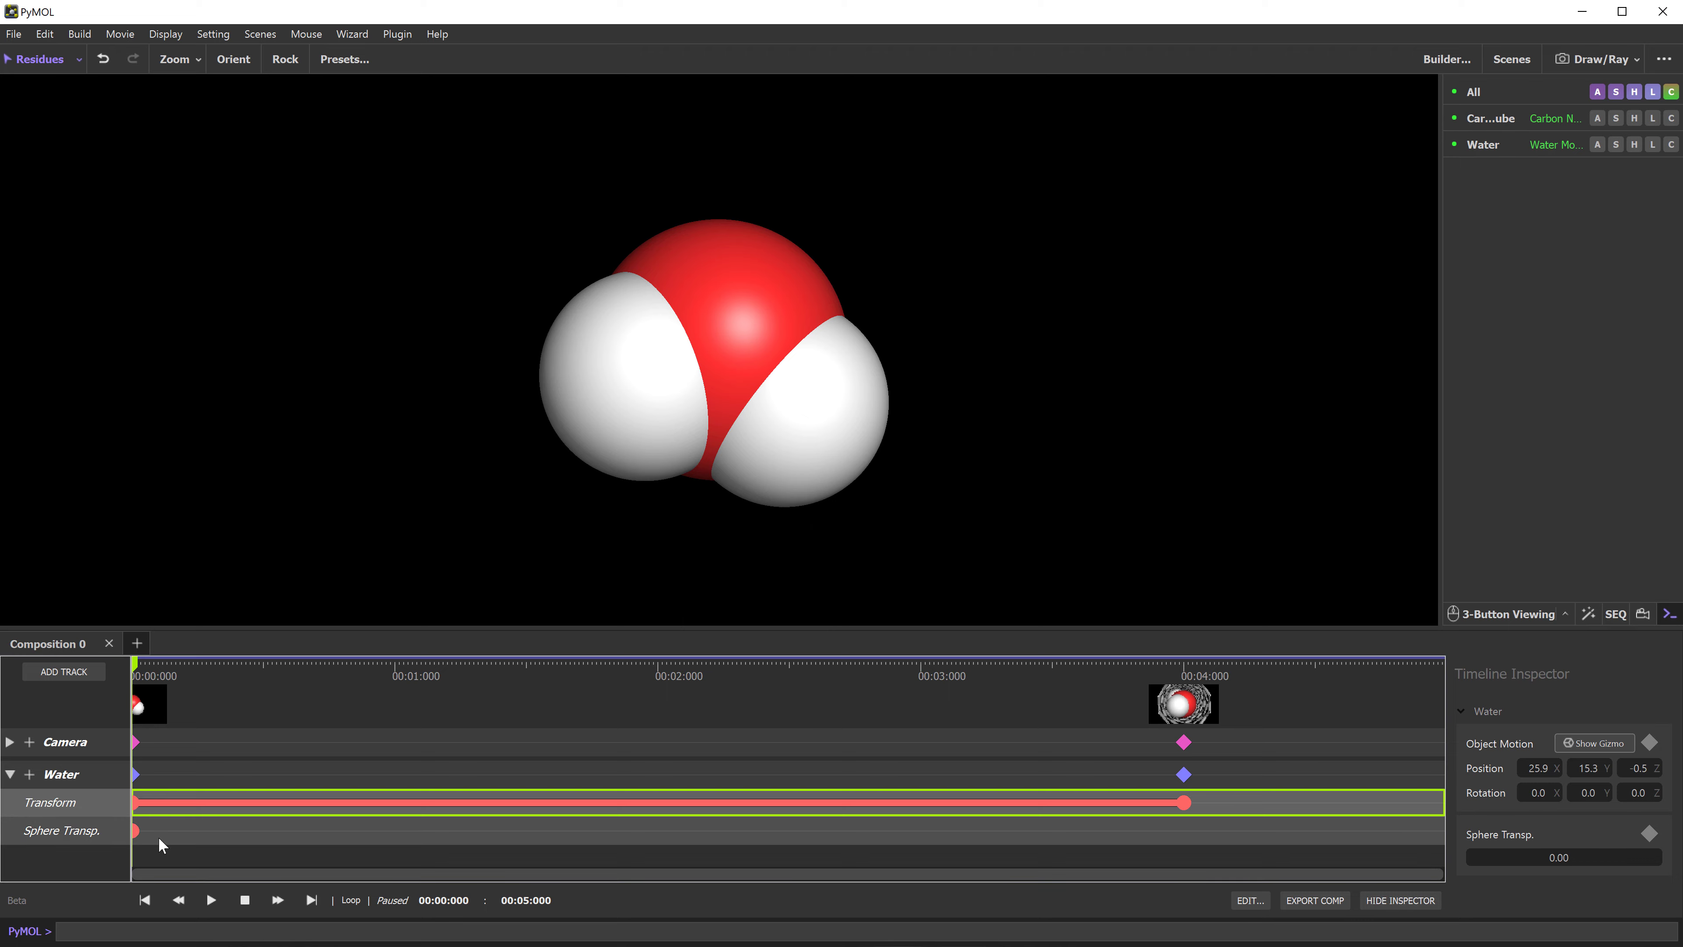
Store a second Sphere Transparency keyframe for Water at 00:04:000 with the value 1.00 and preview the fade by scrubbing the timeline
left_click_drag(910, 663, 1186, 691)
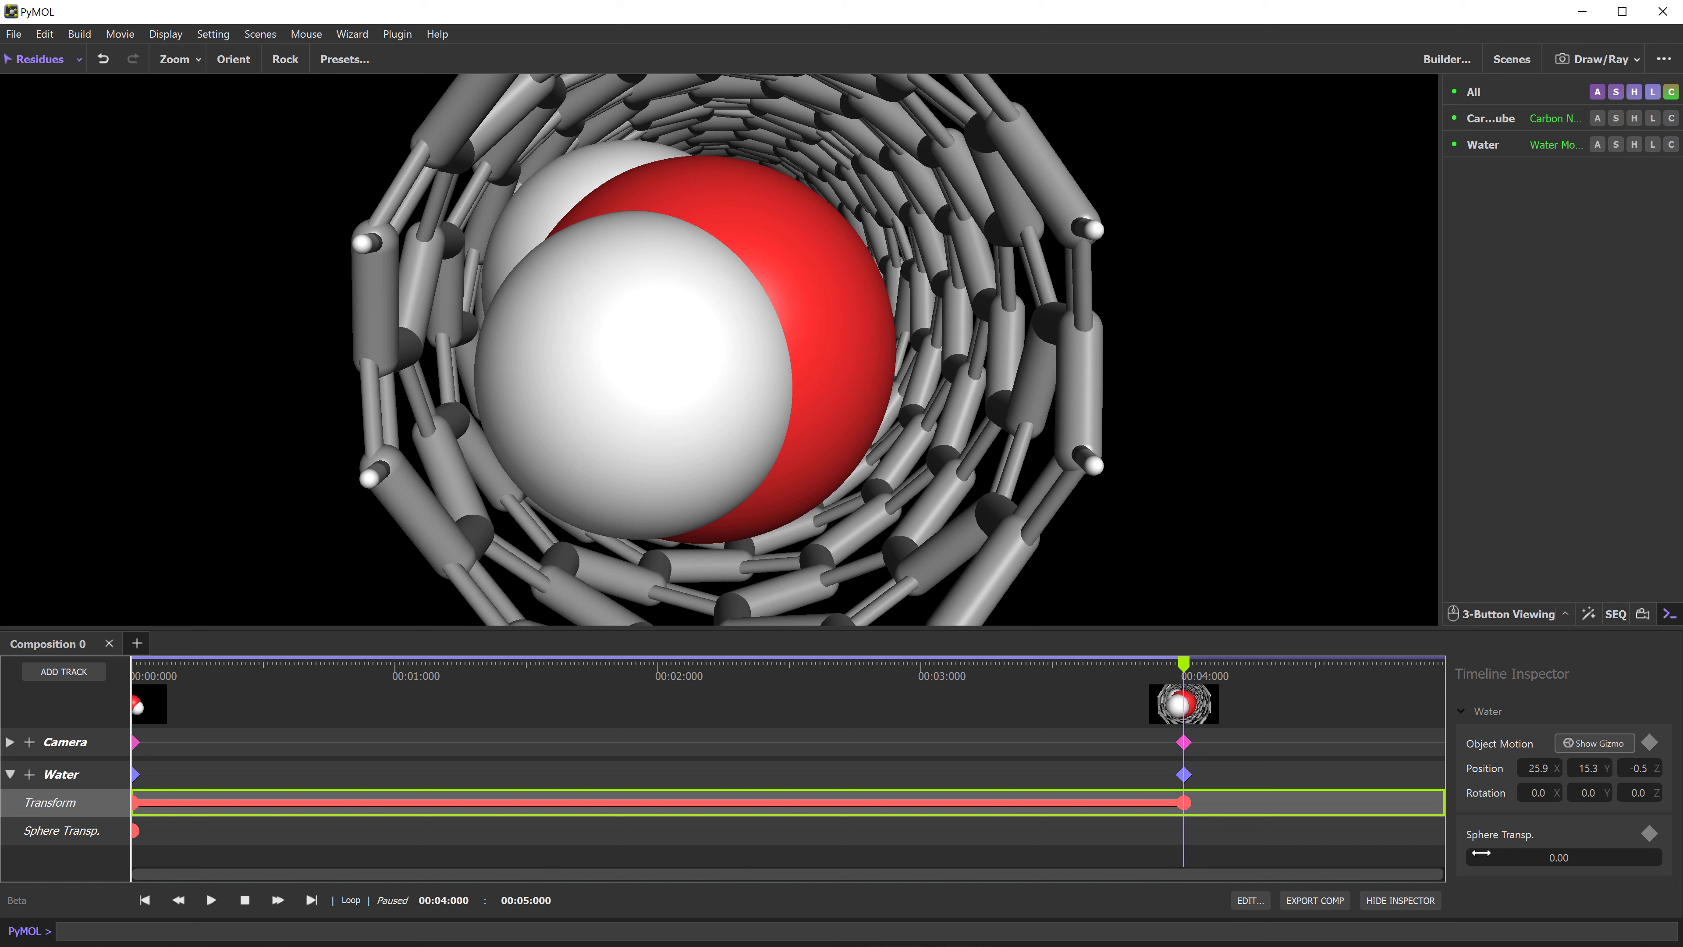
left_click_drag(1516, 857, 1640, 856)
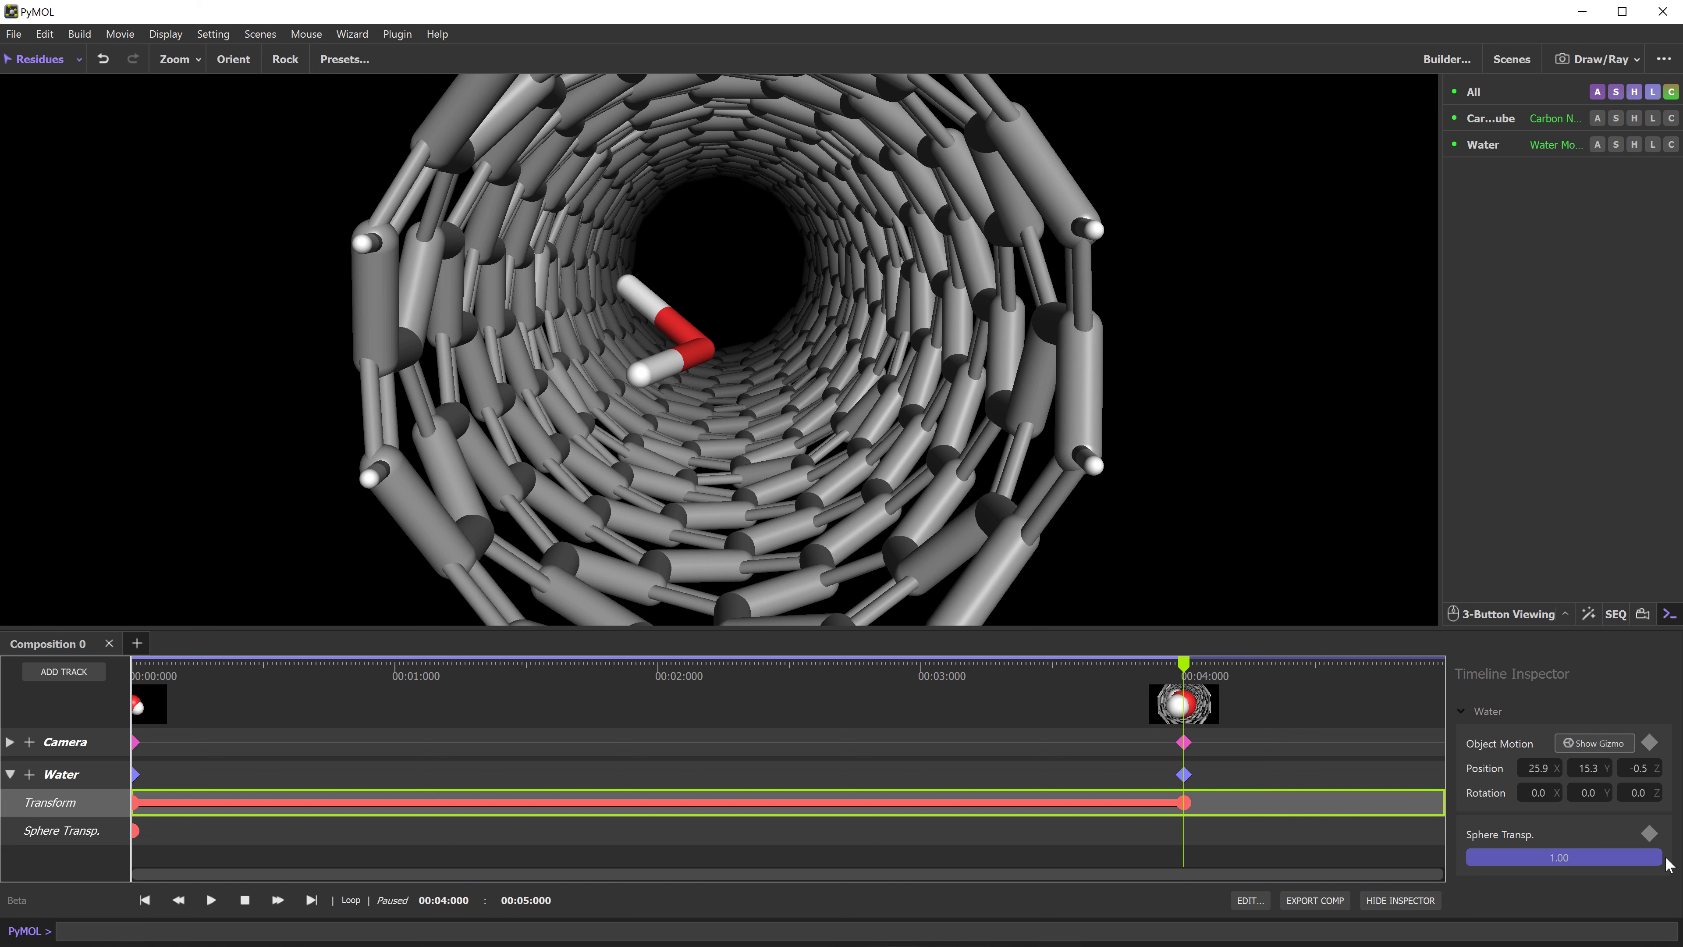
left_click(1652, 837)
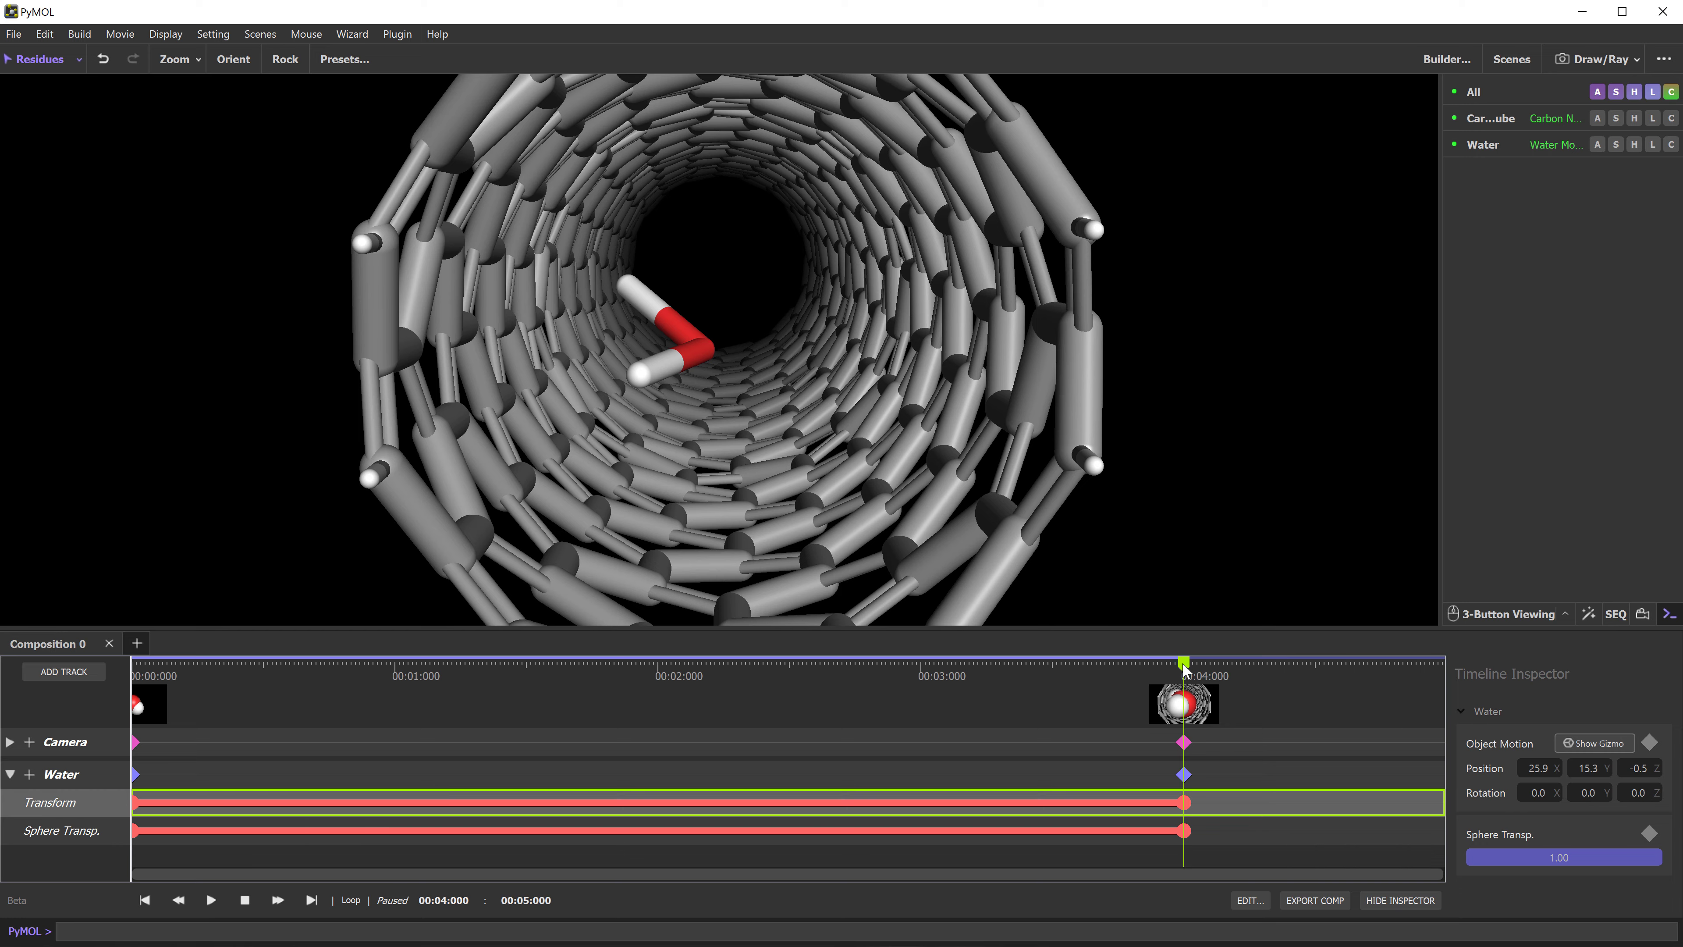
mouse_move(1183, 669)
left_mouse_down()
mouse_move(766, 693)
mouse_move(288, 674)
mouse_move(32, 686)
mouse_move(755, 669)
mouse_move(1181, 696)
left_mouse_up()
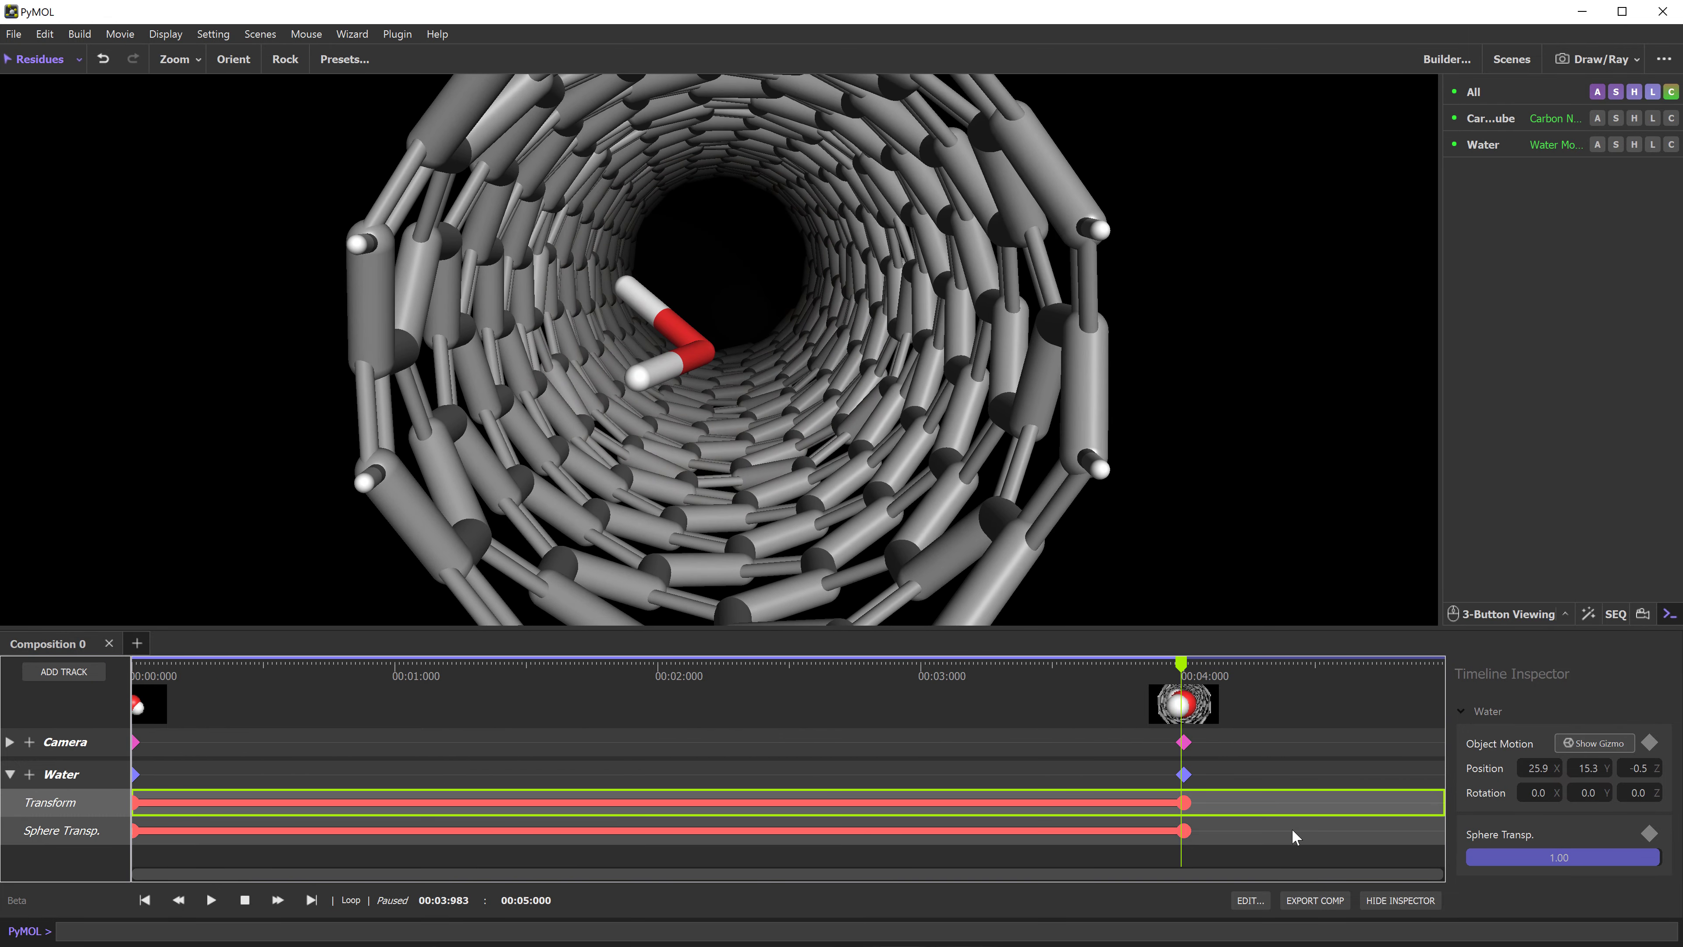
Export the composition as an MPEG 4 movie with Draw (fast) rendering
left_click(1317, 899)
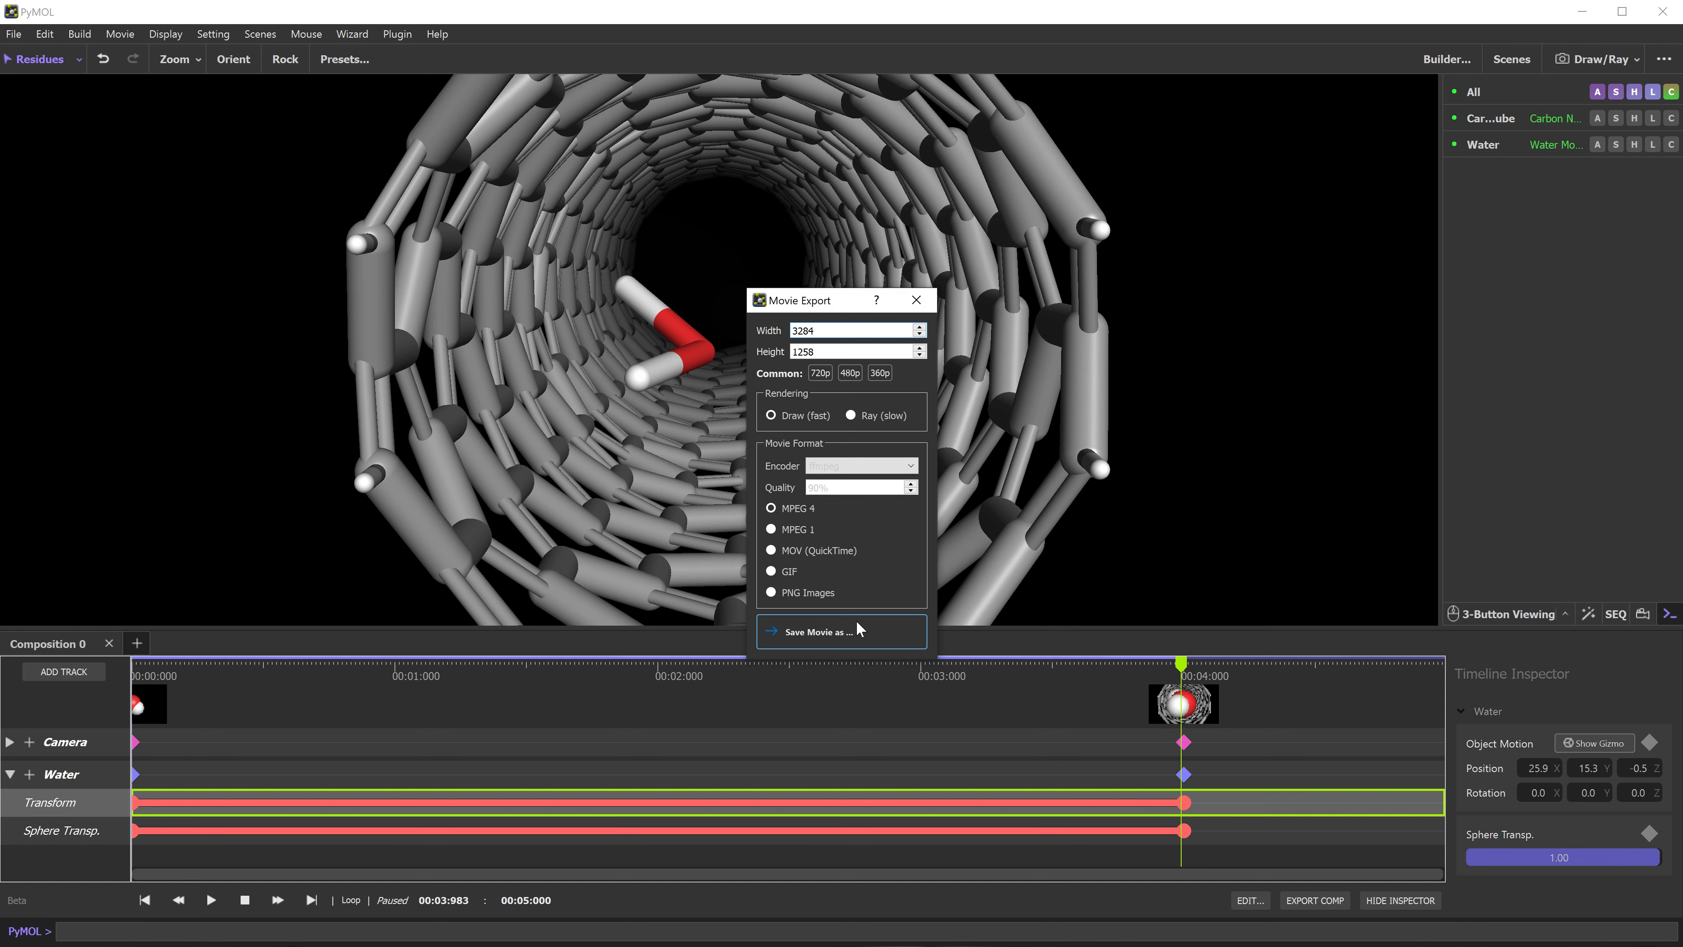
left_click(853, 632)
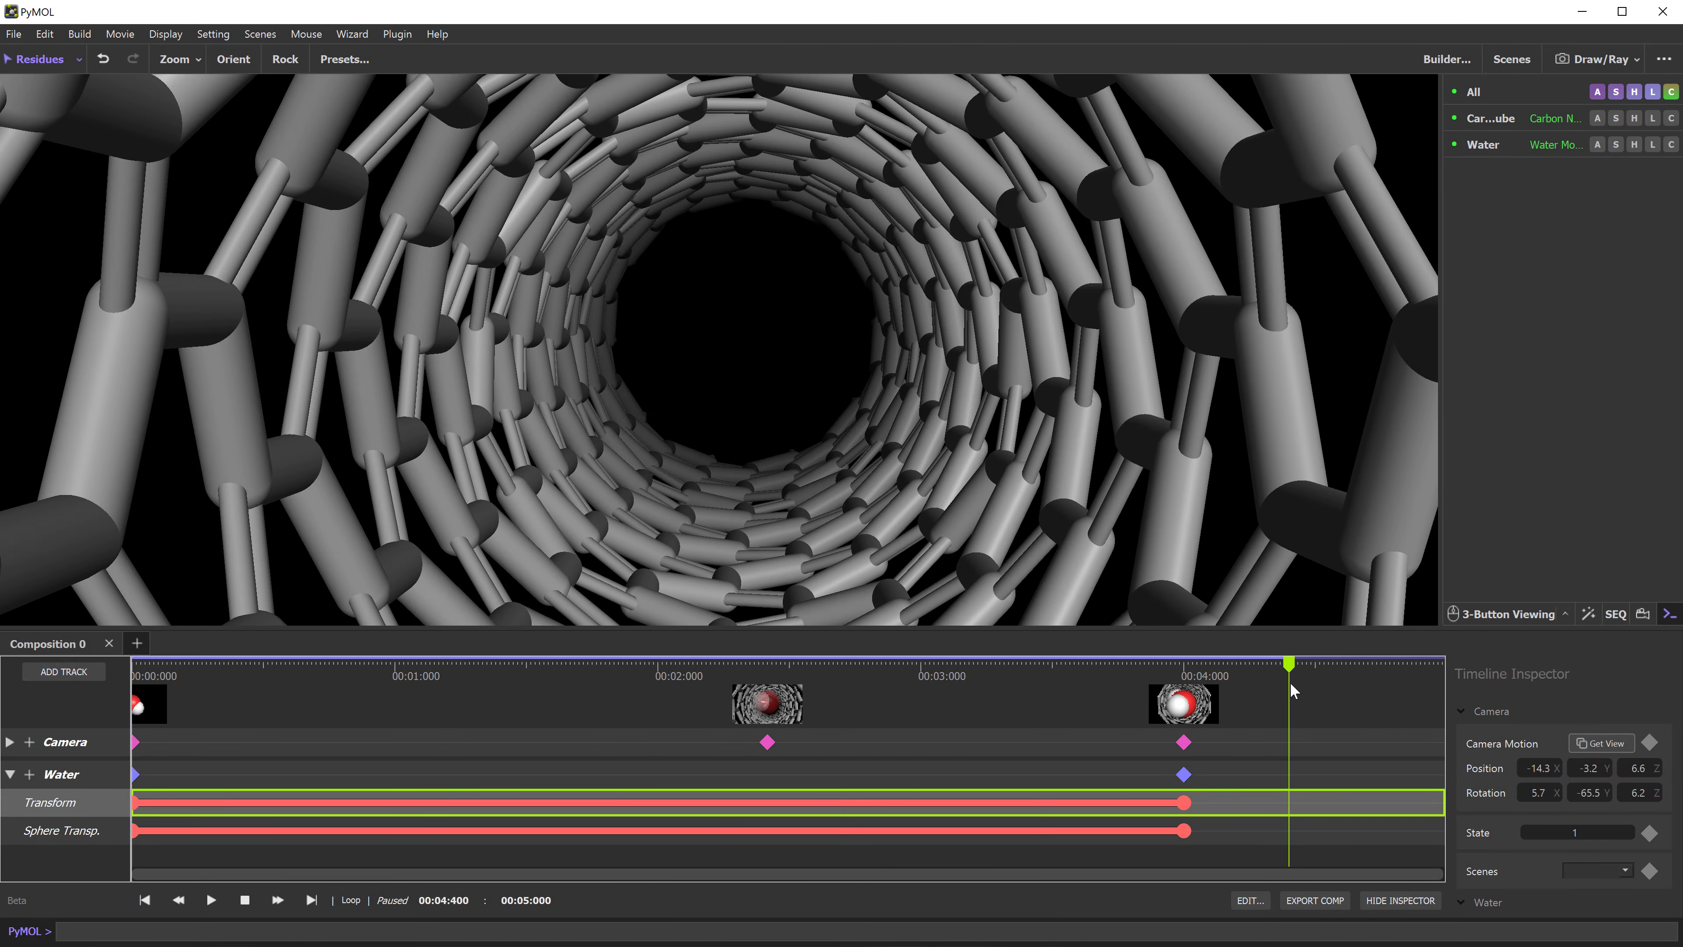
Store a camera keyframe showing the whole nanotube obliquely from outside with the water at its end, and shift it to about 00:04:730
right_click_drag(858, 424, 808, 218)
left_click_drag(613, 341, 1054, 516)
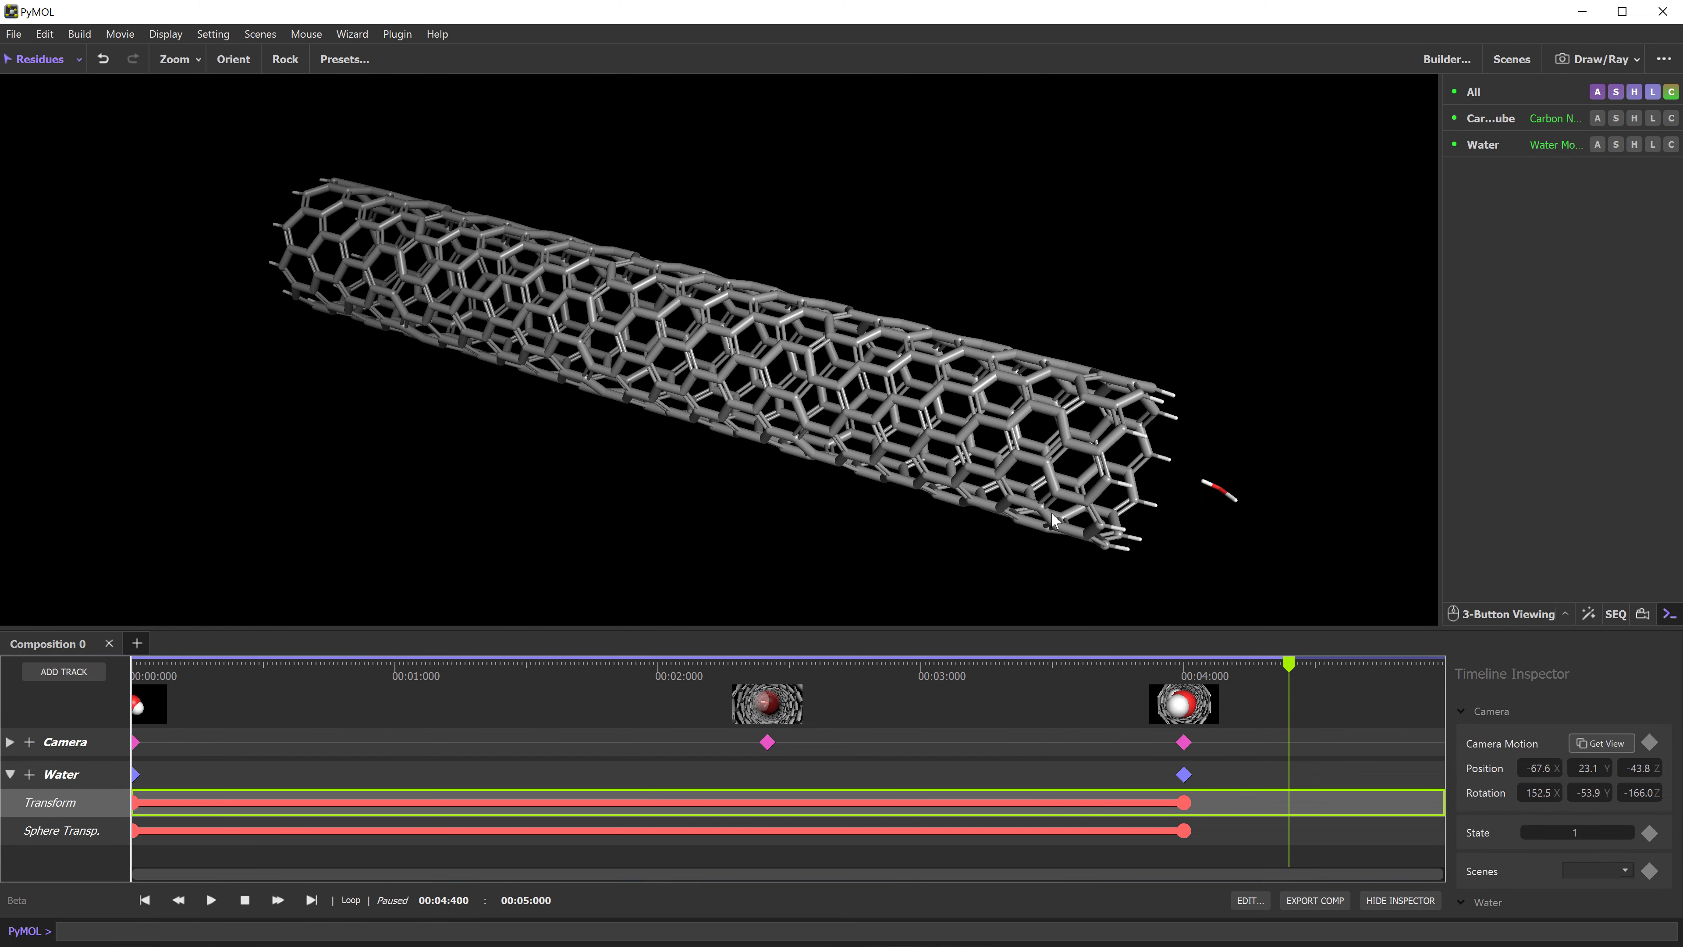
left_click(1649, 744)
left_click_drag(1288, 664, 1376, 742)
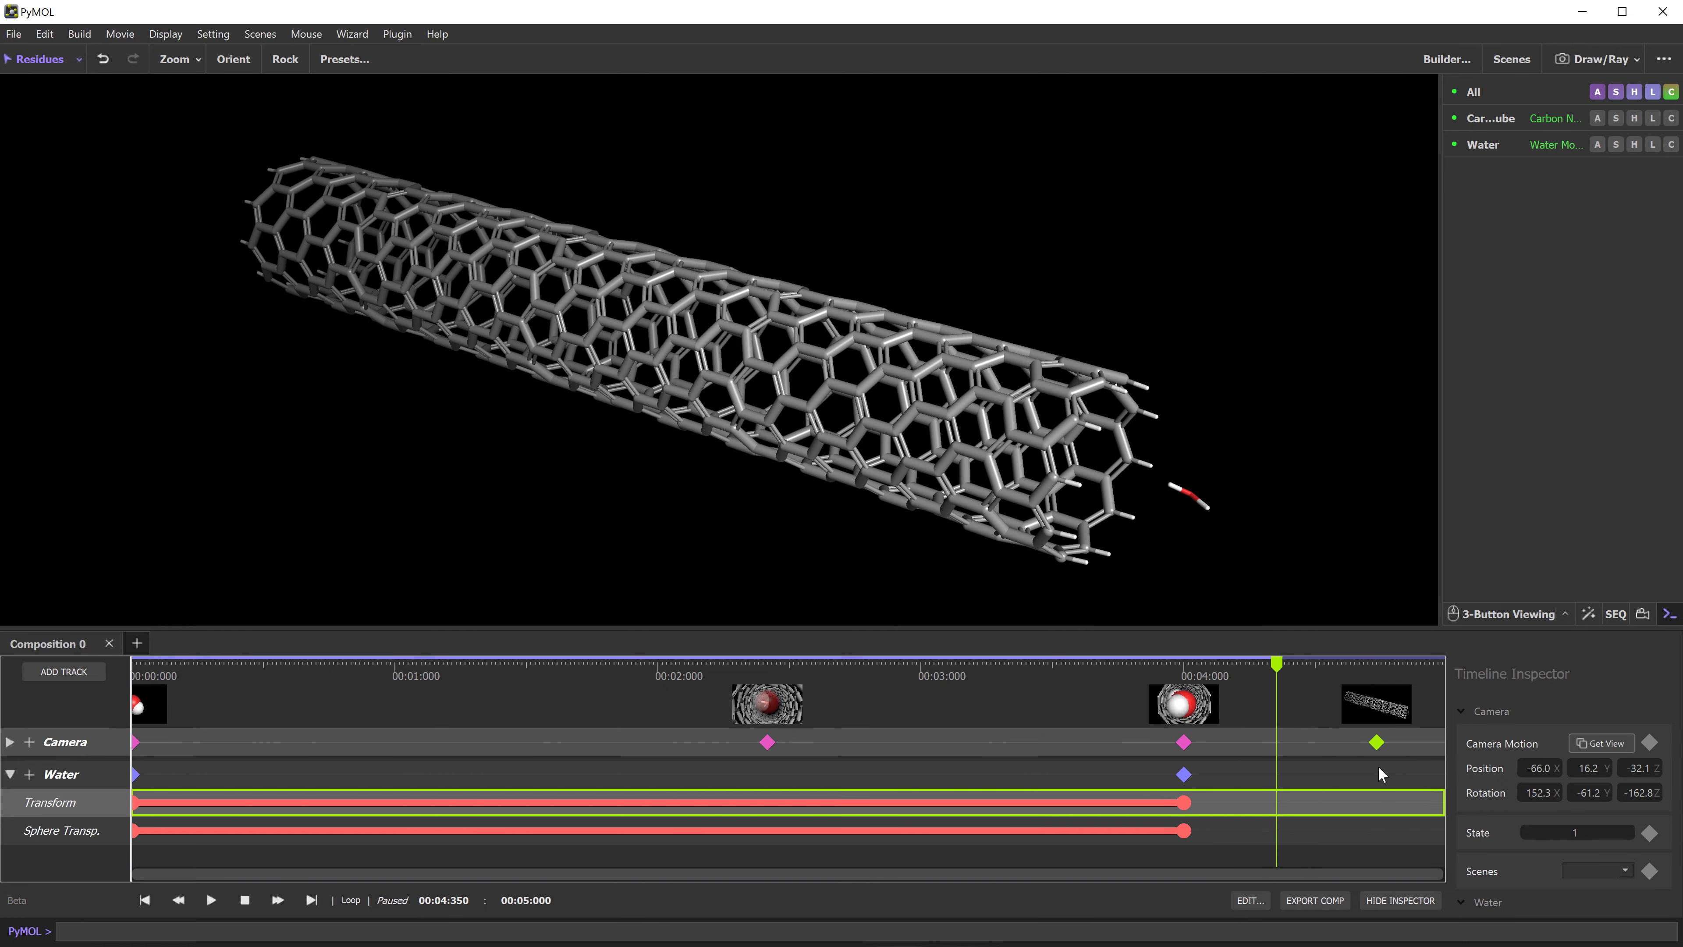